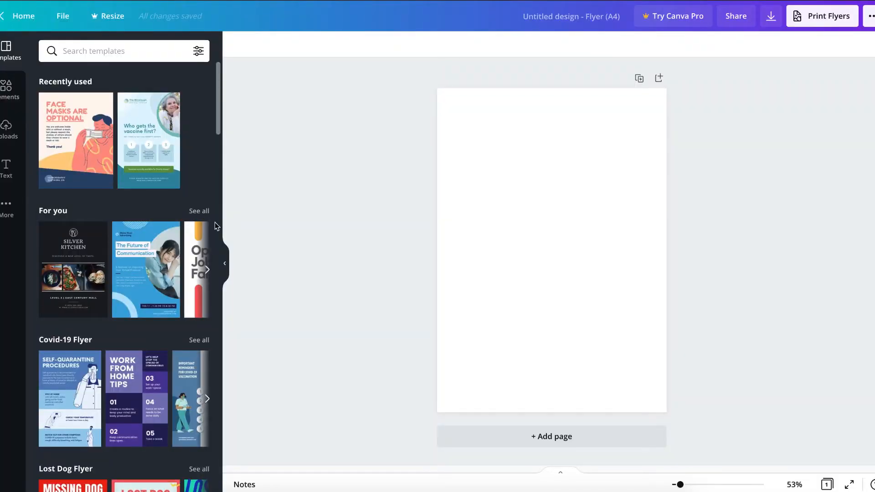
- Apply the blue "The Future of Communication" template to the blank flyer and add a second page
{"action": "mouse_move", "coordinate": [164, 277]}
{"action": "left_click", "coordinate": [163, 290]}
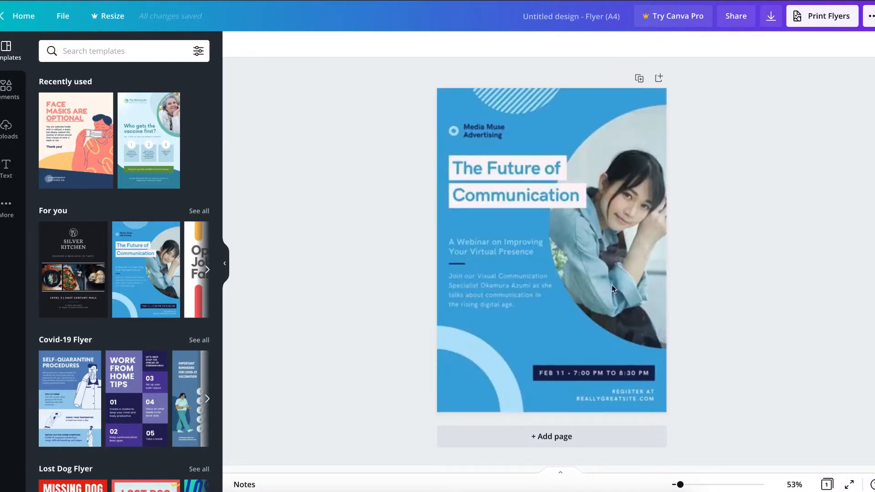
{"action": "left_click", "coordinate": [552, 437]}
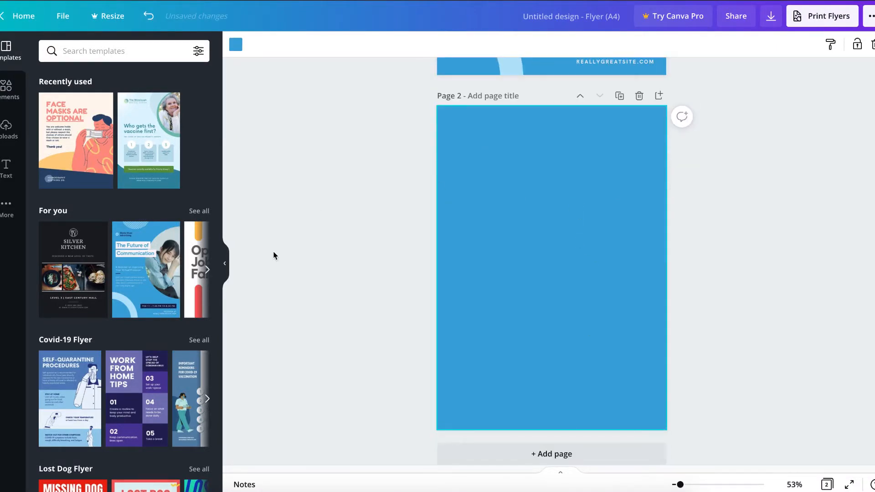
- Look through the recommended flyer templates, then search the template library for "sports" and browse the designs
{"action": "left_click", "coordinate": [207, 269]}
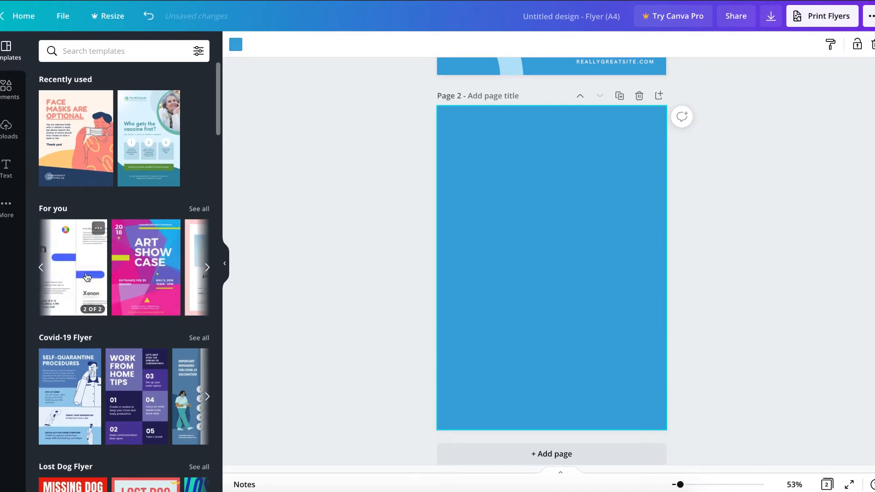
{"action": "left_click", "coordinate": [207, 268]}
{"action": "left_click", "coordinate": [156, 53]}
{"action": "type", "text": "sports"}
{"action": "key", "text": "Return"}
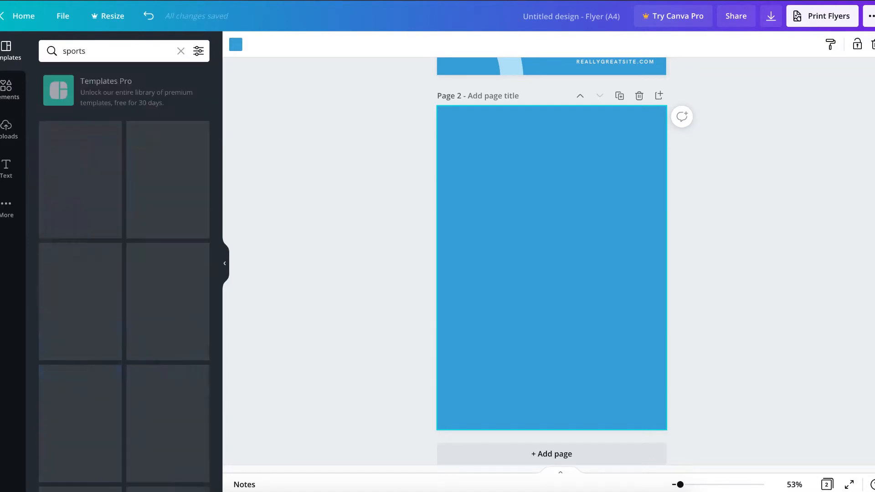
{"action": "scroll", "coordinate": [171, 264], "scroll_direction": "down", "scroll_amount": 5}
{"action": "scroll", "coordinate": [171, 265], "scroll_direction": "down", "scroll_amount": 10}
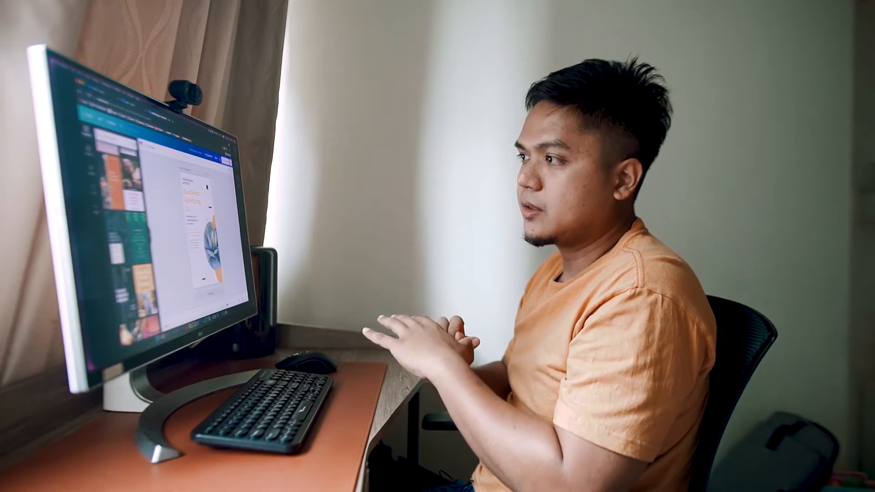
- Add a third page after page 2, using the same Quarkwood Advertising flyer design
{"action": "scroll", "coordinate": [205, 230], "scroll_direction": "up", "scroll_amount": 3}
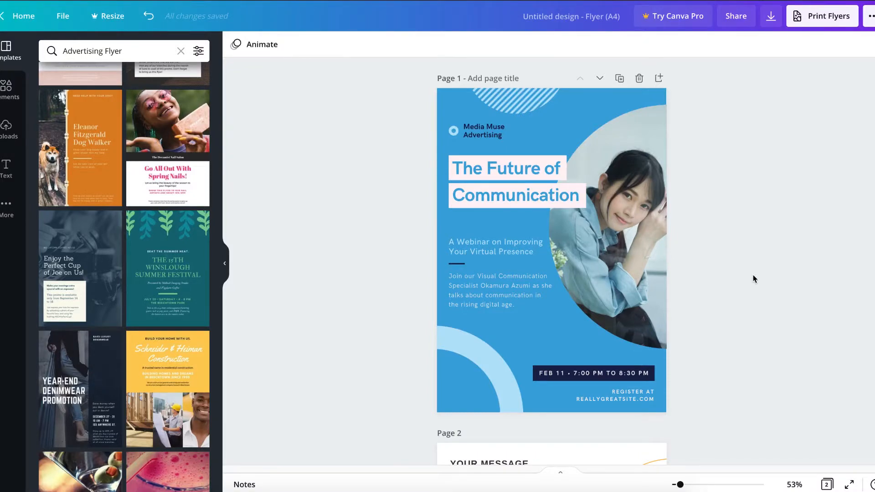
{"action": "scroll", "coordinate": [753, 277], "scroll_direction": "down", "scroll_amount": 6}
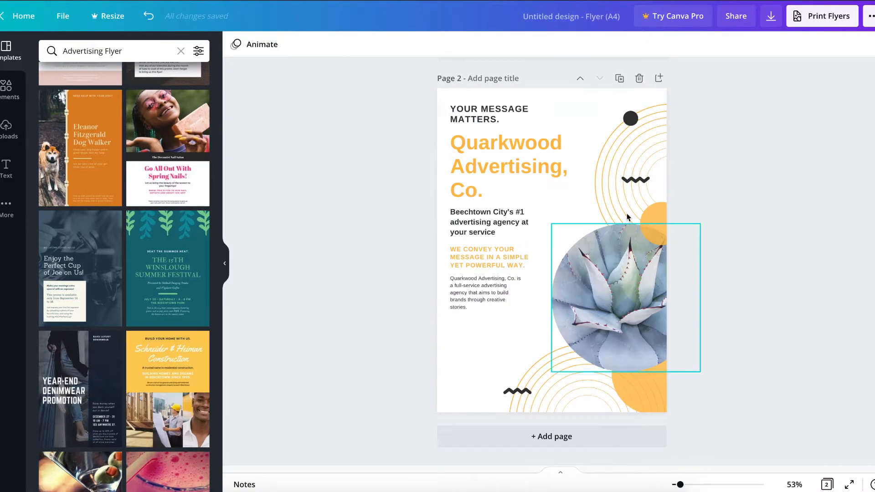
{"action": "left_click", "coordinate": [595, 439]}
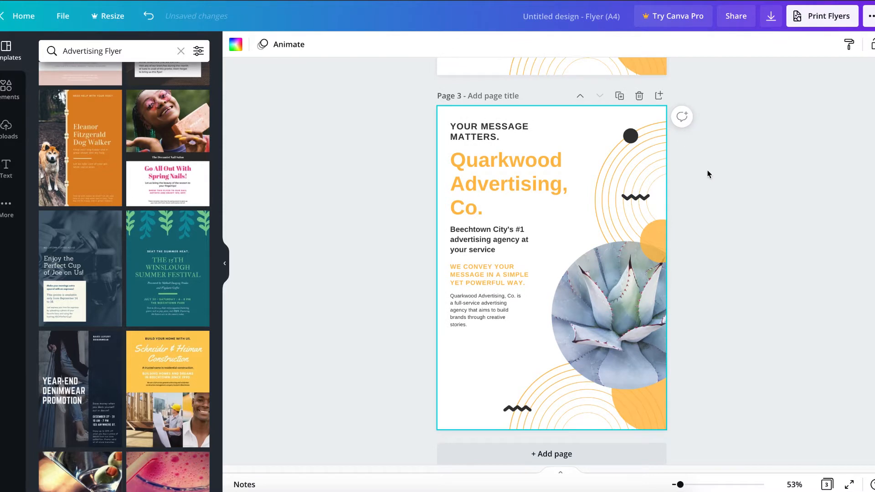
{"action": "scroll", "coordinate": [698, 192], "scroll_direction": "up", "scroll_amount": 5}
{"action": "scroll", "coordinate": [677, 180], "scroll_direction": "down", "scroll_amount": 6}
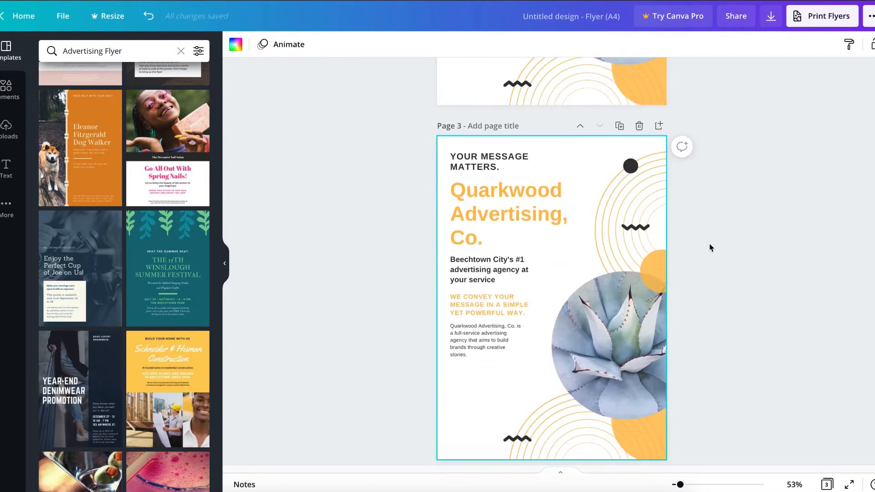
- Replace the large orange headline on page 3 with "You Cannot buy happiness but you can ride with us"
{"action": "left_click", "coordinate": [470, 122]}
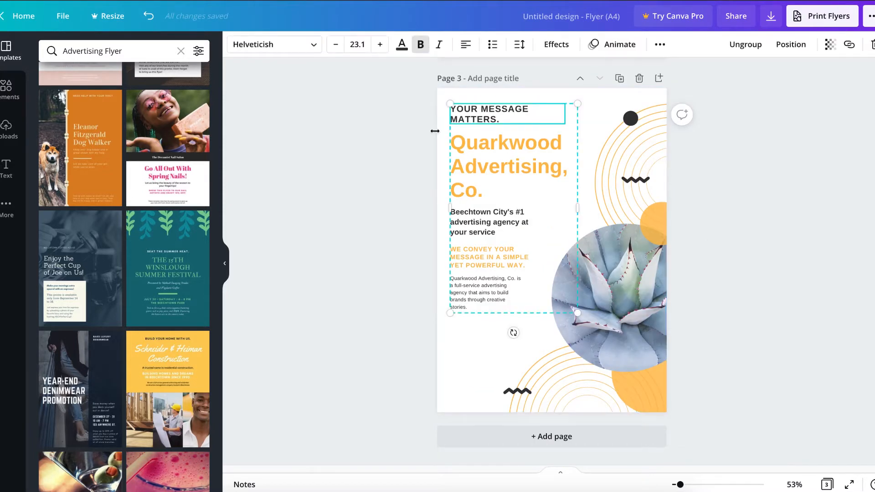
{"action": "double_click", "coordinate": [453, 137]}
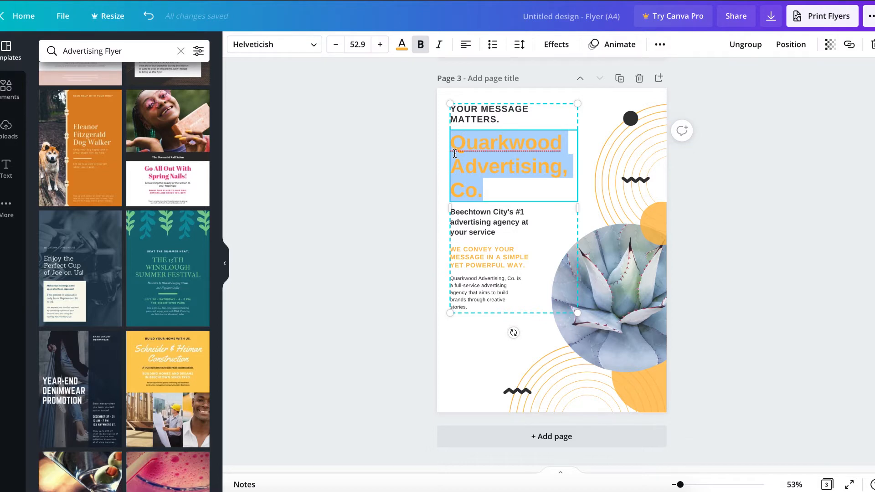
{"action": "type", "text": "You Cannot buy ha"}
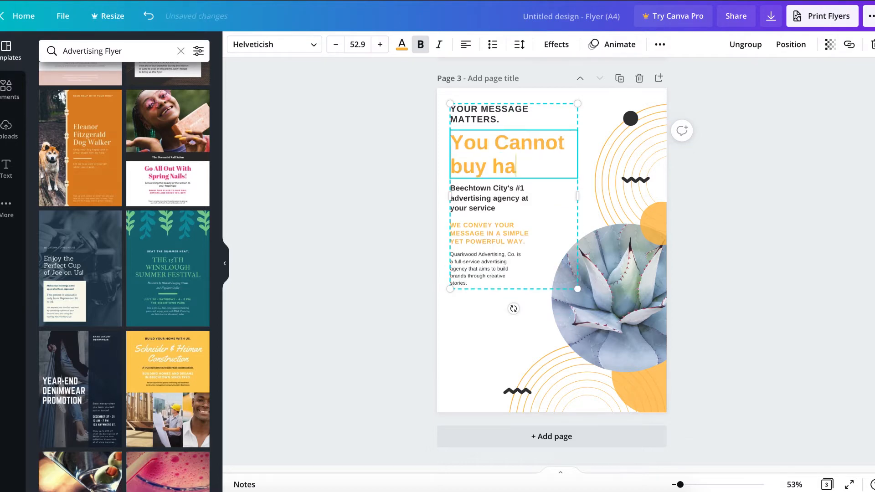
{"action": "type", "text": "ppiness but you can ride with us"}
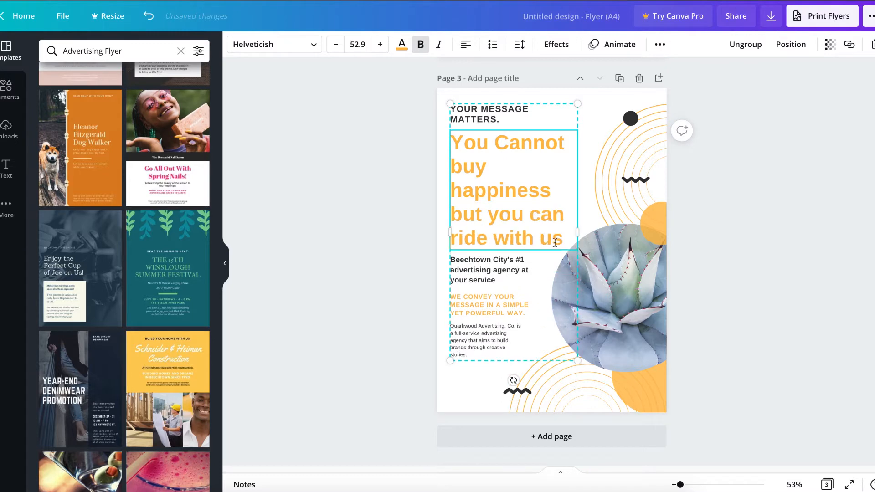
- Capitalize the remaining lowercase words of the headline so it reads "You Cannot Buy Happiness But You Can Ride With Us"
{"action": "left_click_drag", "start_coordinate": [463, 167], "coordinate": [447, 185]}
{"action": "type", "text": "Buy H"}
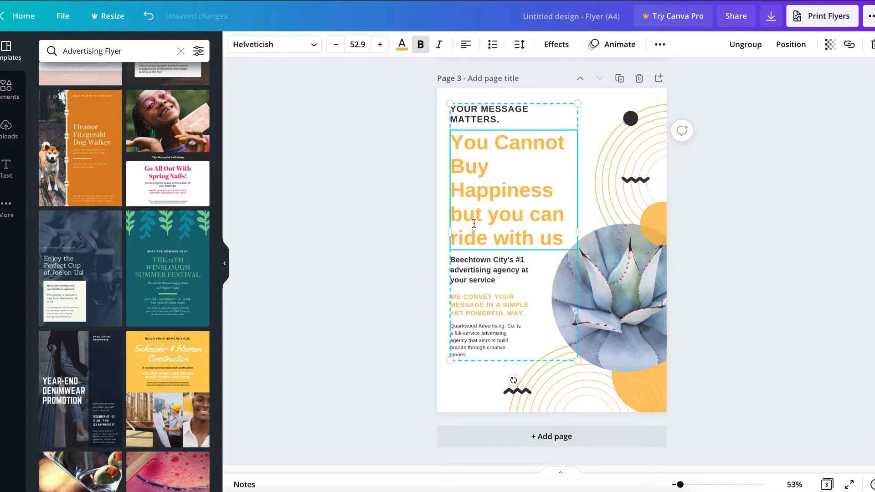
{"action": "left_click_drag", "start_coordinate": [501, 215], "coordinate": [487, 214]}
{"action": "type", "text": "Y"}
{"action": "left_click_drag", "start_coordinate": [546, 214], "coordinate": [532, 214]}
{"action": "type", "text": "Can R"}
{"action": "left_click", "coordinate": [516, 238]}
{"action": "key", "text": "BackSpace"}
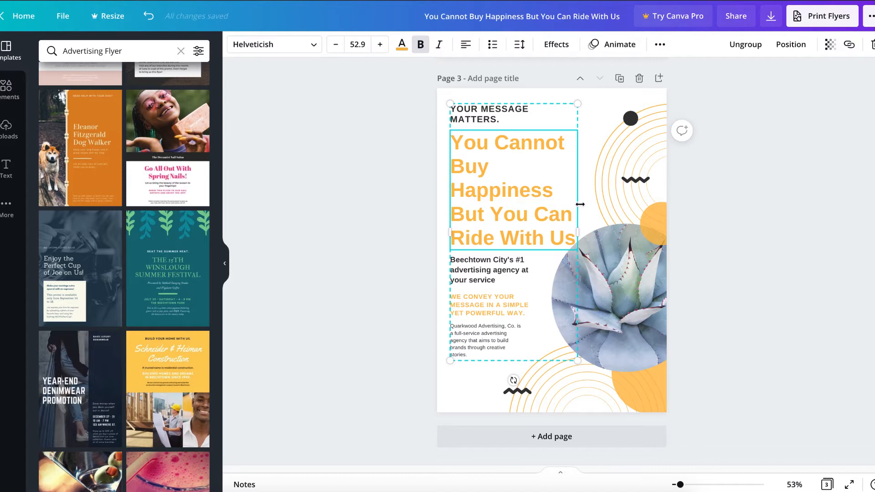
- Ungroup the page 3 text and delete the "Beechtown City's #1 advertising agency" and "We convey your message" subheadings
{"action": "left_click", "coordinate": [486, 310]}
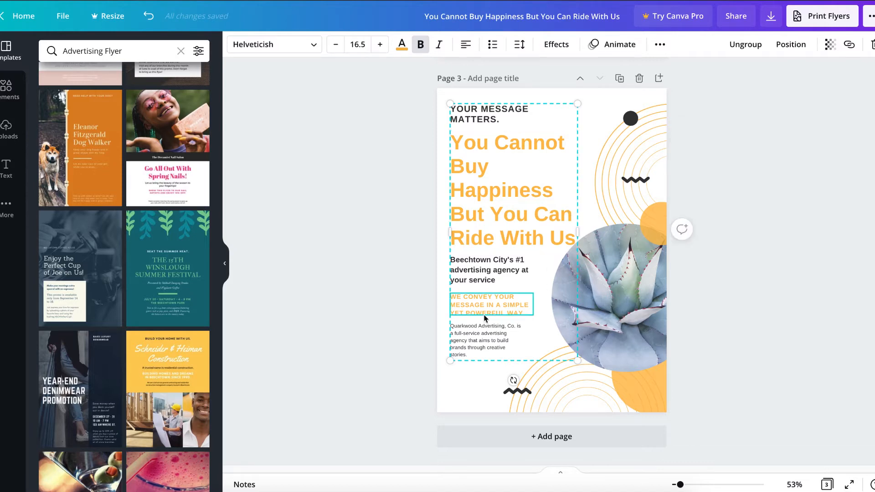
{"action": "left_click", "coordinate": [796, 294]}
{"action": "left_click", "coordinate": [471, 305]}
{"action": "key", "text": "Escape"}
{"action": "right_click", "coordinate": [503, 276]}
{"action": "left_click", "coordinate": [549, 447]}
{"action": "left_click", "coordinate": [469, 307], "text": "shift"}
{"action": "key", "text": "Delete"}
- Move the small body paragraph up beneath the headline, enlarge its font by four increments and widen its text box
{"action": "left_click", "coordinate": [472, 336]}
{"action": "left_click_drag", "start_coordinate": [473, 337], "coordinate": [473, 270]}
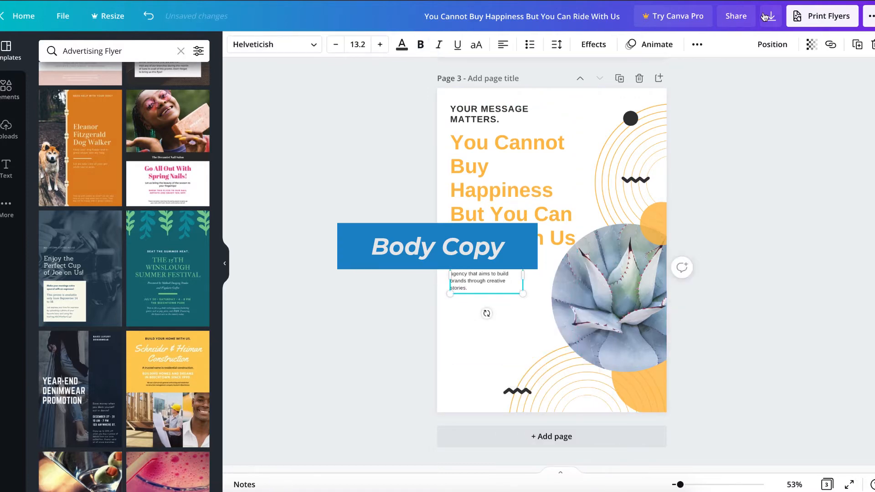
{"action": "left_click", "coordinate": [381, 44]}
{"action": "left_click", "coordinate": [380, 45]}
{"action": "left_click", "coordinate": [380, 44]}
{"action": "left_click", "coordinate": [380, 44]}
{"action": "left_click_drag", "start_coordinate": [523, 284], "coordinate": [565, 294]}
- Append a second copy of the Quarkwood Advertising sentence to the body paragraph and shift the plant photo slightly right
{"action": "left_click", "coordinate": [503, 284]}
{"action": "left_click", "coordinate": [512, 289]}
{"action": "type", "text": "Quarkwood Advertising, Co. is a full-service advertising agency that aims to build brands through creative stories."}
{"action": "left_click_drag", "start_coordinate": [612, 311], "coordinate": [628, 313]}
{"action": "left_click", "coordinate": [827, 307]}
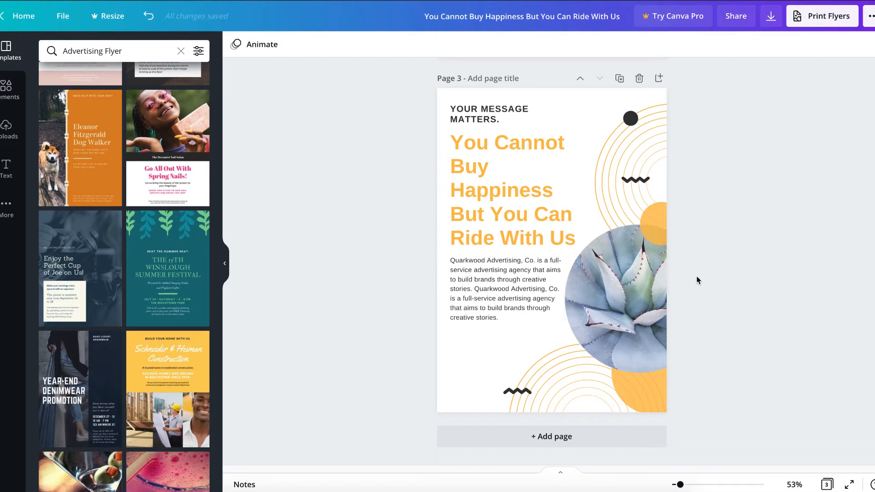
- Copy the dark date banner and registration text from page 1 onto page 3 and place them at the lower left
{"action": "scroll", "coordinate": [689, 278], "scroll_direction": "up", "scroll_amount": 10}
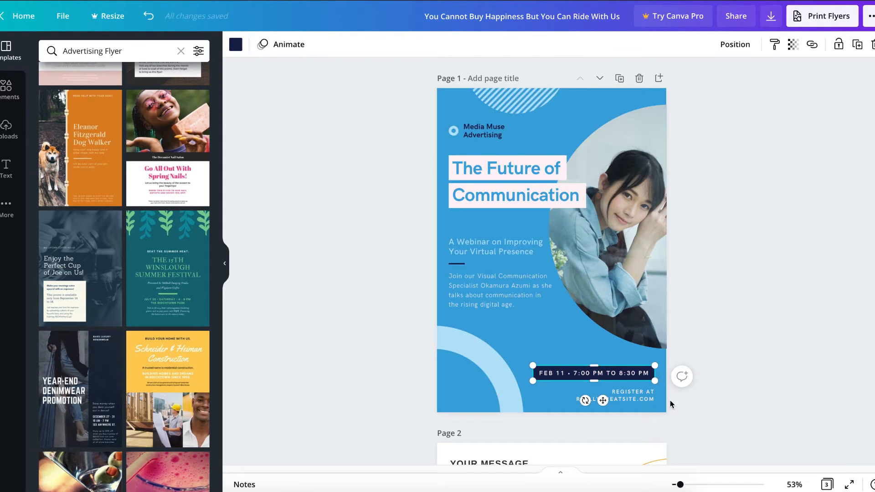
{"action": "left_click", "coordinate": [629, 402], "text": "shift"}
{"action": "key", "text": "super+c"}
{"action": "scroll", "coordinate": [672, 409], "scroll_direction": "down", "scroll_amount": 10}
{"action": "left_click", "coordinate": [592, 391]}
{"action": "key", "text": "super+v"}
{"action": "left_click_drag", "start_coordinate": [579, 380], "coordinate": [483, 398]}
{"action": "left_click", "coordinate": [502, 396]}
- Copy the "FEB 11 • 7:00 PM TO 8:30 PM" text from page 1 and position it on the page 3 banner
{"action": "scroll", "coordinate": [658, 278], "scroll_direction": "up", "scroll_amount": 10}
{"action": "left_click", "coordinate": [592, 128]}
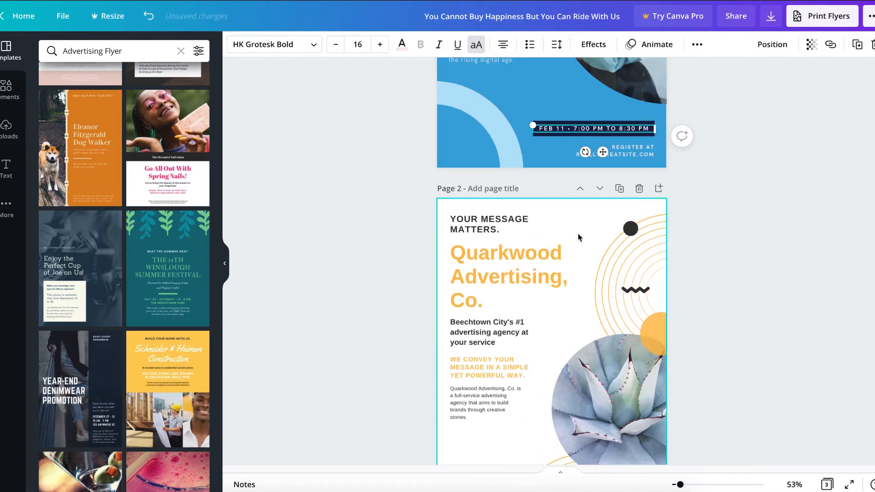
{"action": "key", "text": "super+c"}
{"action": "scroll", "coordinate": [579, 233], "scroll_direction": "down", "scroll_amount": 10}
{"action": "key", "text": "super+v"}
{"action": "left_click_drag", "start_coordinate": [572, 374], "coordinate": [489, 378]}
{"action": "left_click", "coordinate": [376, 362]}
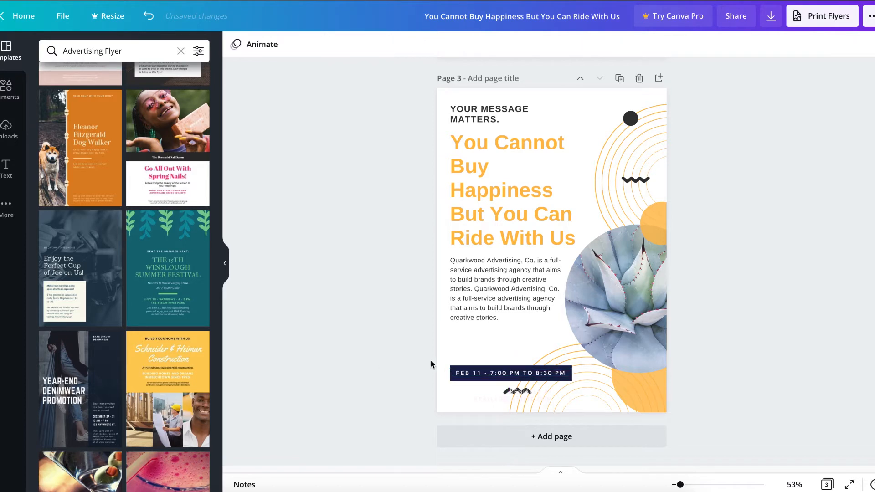
{"action": "left_click", "coordinate": [479, 374]}
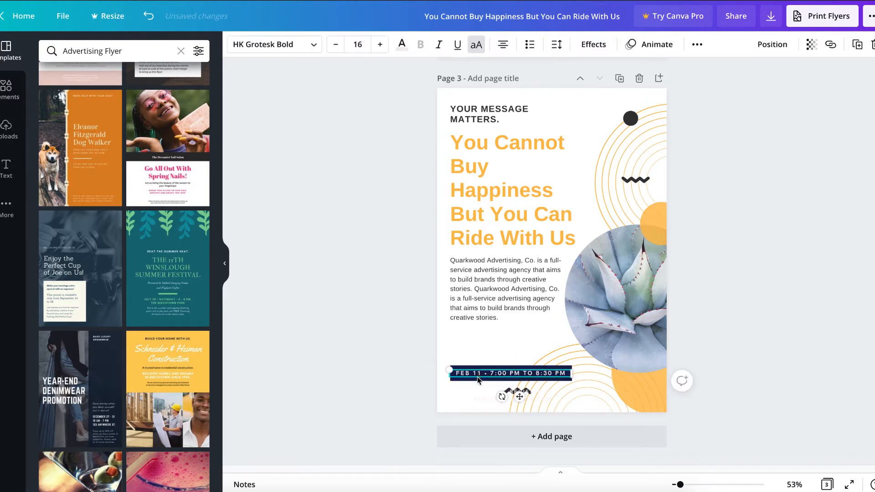
{"action": "left_click", "coordinate": [315, 359]}
- Recolor the registration text below the banner dark grey and change its alignment so it starts at the banner's left edge
{"action": "left_click", "coordinate": [488, 394]}
{"action": "left_click_drag", "start_coordinate": [488, 394], "coordinate": [531, 405]}
{"action": "left_click", "coordinate": [402, 44]}
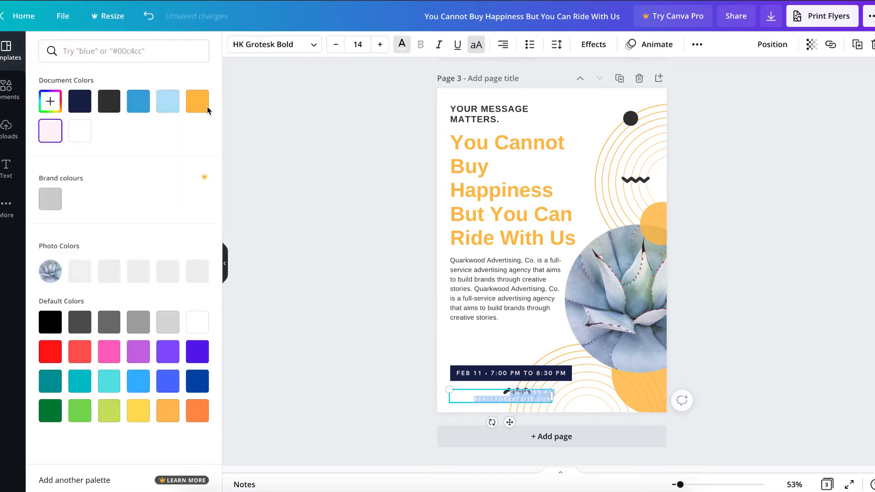
{"action": "left_click", "coordinate": [109, 100]}
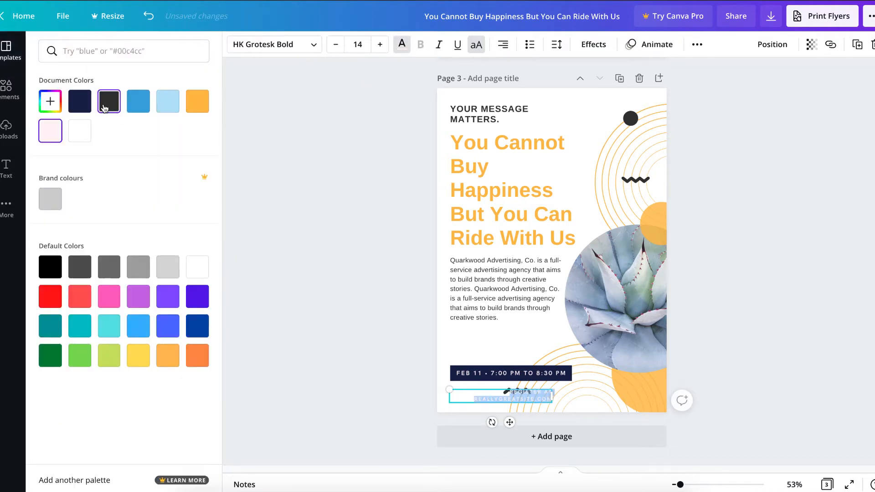
{"action": "left_click", "coordinate": [504, 45]}
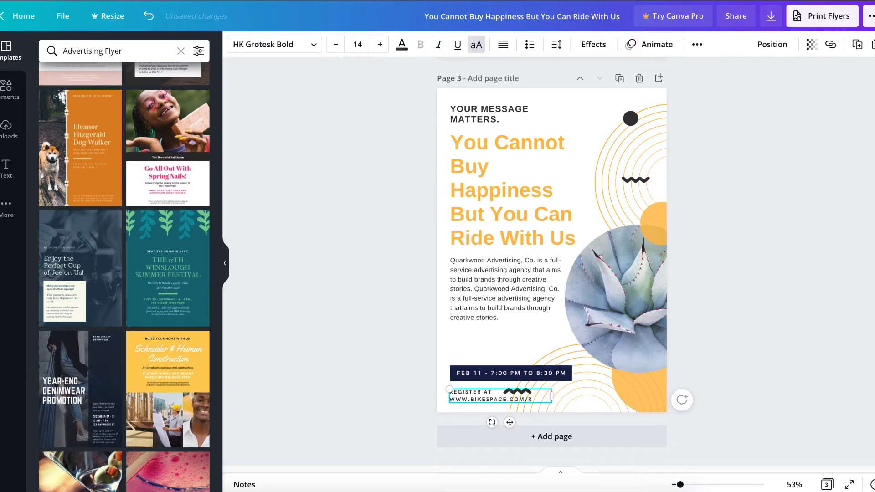
{"action": "type", "text": "TER"}
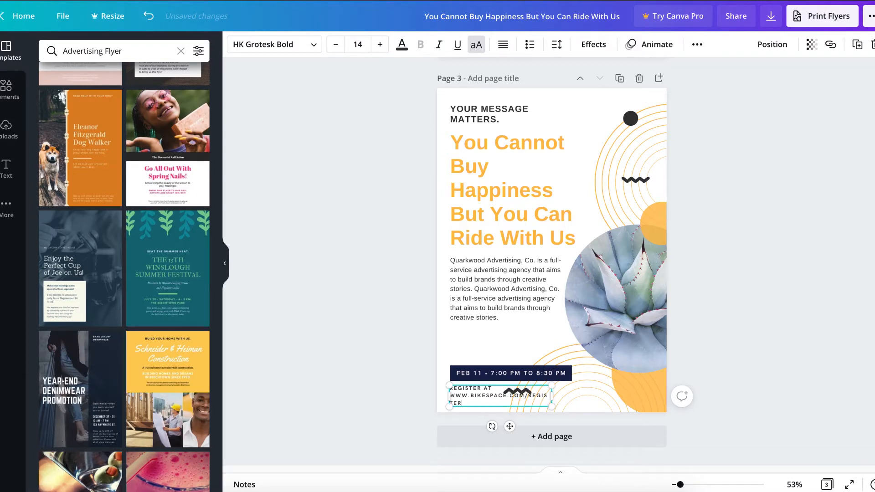
{"action": "mouse_move", "coordinate": [555, 397]}
{"action": "left_mouse_down"}
{"action": "mouse_move", "coordinate": [630, 387]}
{"action": "mouse_move", "coordinate": [577, 394]}
{"action": "left_mouse_up"}
{"action": "left_click", "coordinate": [521, 391]}
{"action": "left_click", "coordinate": [704, 389]}
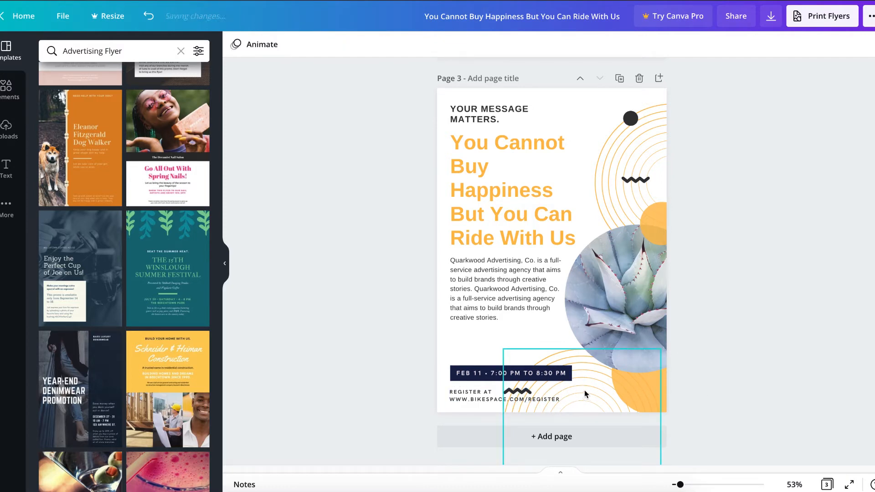
- Move the lower orange circle pattern right, clear of the registration text, and the black zigzag up above the date banner
{"action": "left_click_drag", "start_coordinate": [585, 394], "coordinate": [648, 363]}
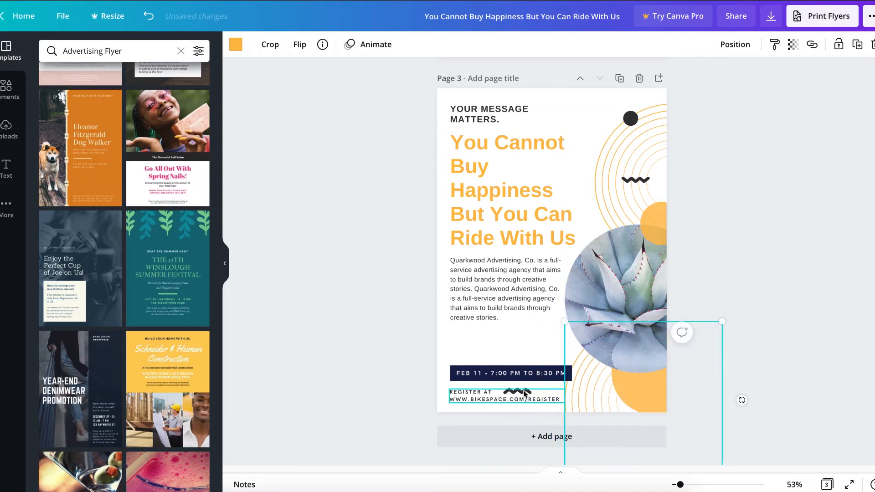
{"action": "left_click", "coordinate": [527, 387]}
{"action": "mouse_move", "coordinate": [528, 392]}
{"action": "left_mouse_down"}
{"action": "mouse_move", "coordinate": [560, 331]}
{"action": "mouse_move", "coordinate": [564, 352]}
{"action": "left_mouse_up"}
{"action": "left_click", "coordinate": [744, 354]}
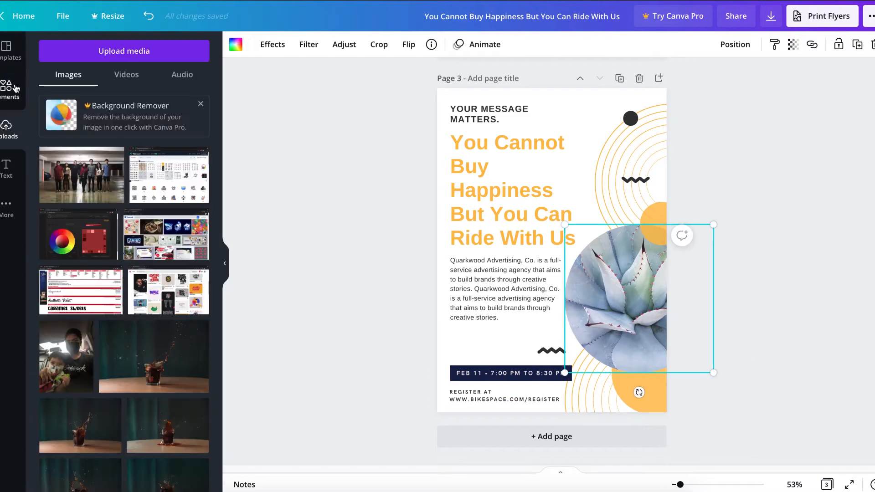
- Search the design elements for "cycling"
{"action": "left_click", "coordinate": [6, 90]}
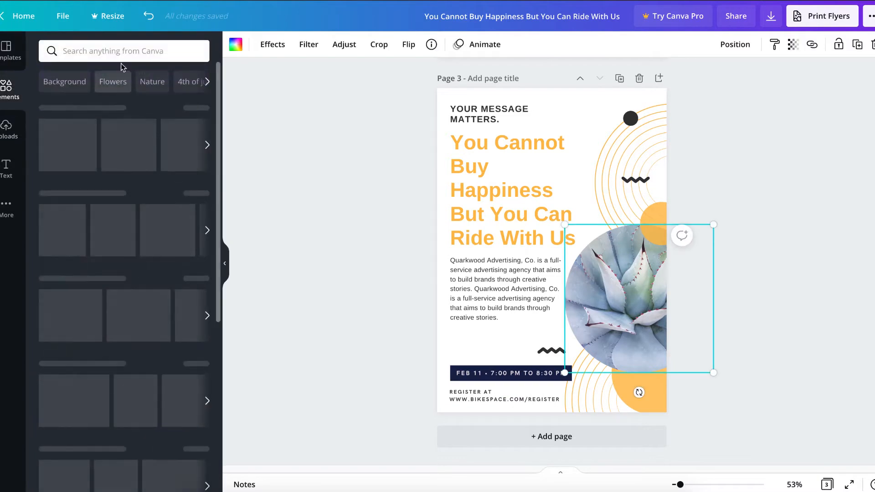
{"action": "left_click", "coordinate": [125, 51]}
{"action": "type", "text": "cycling"}
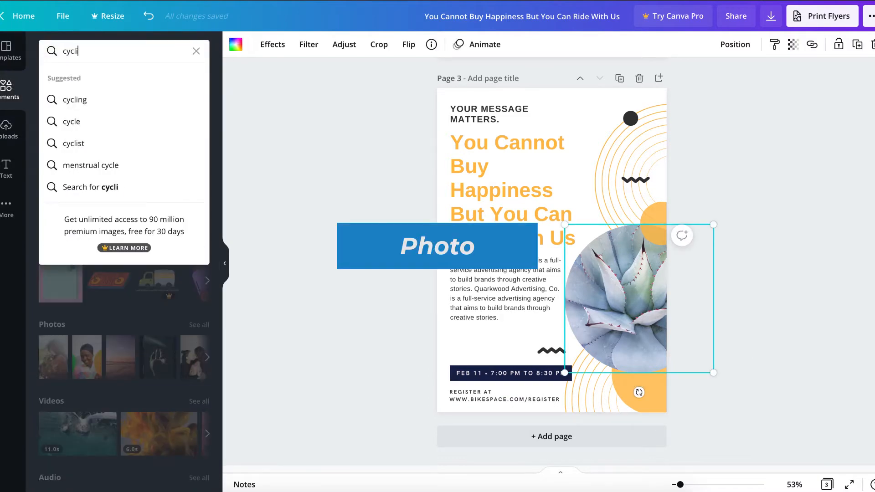
{"action": "key", "text": "Return"}
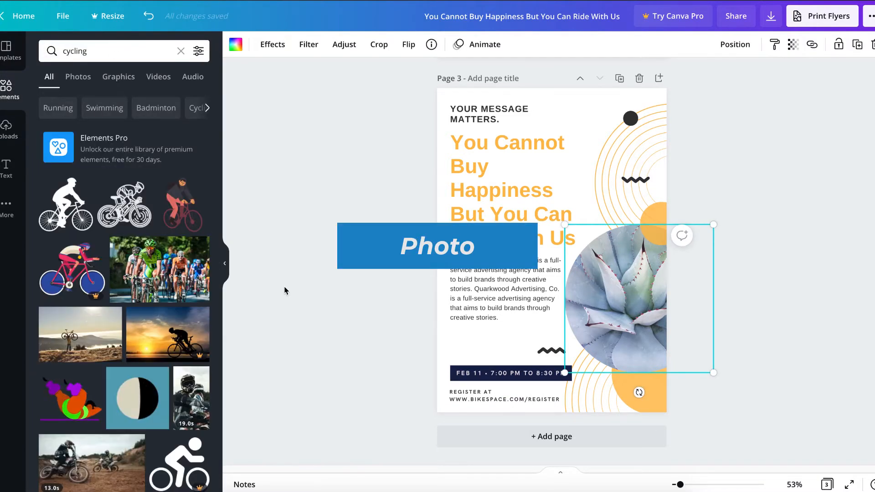
- Replace the plant photo in the circular frame with the blue-jersey mountain biker photo and nudge the frame slightly down
{"action": "scroll", "coordinate": [77, 404], "scroll_direction": "down", "scroll_amount": 10}
{"action": "scroll", "coordinate": [77, 404], "scroll_direction": "down", "scroll_amount": 15}
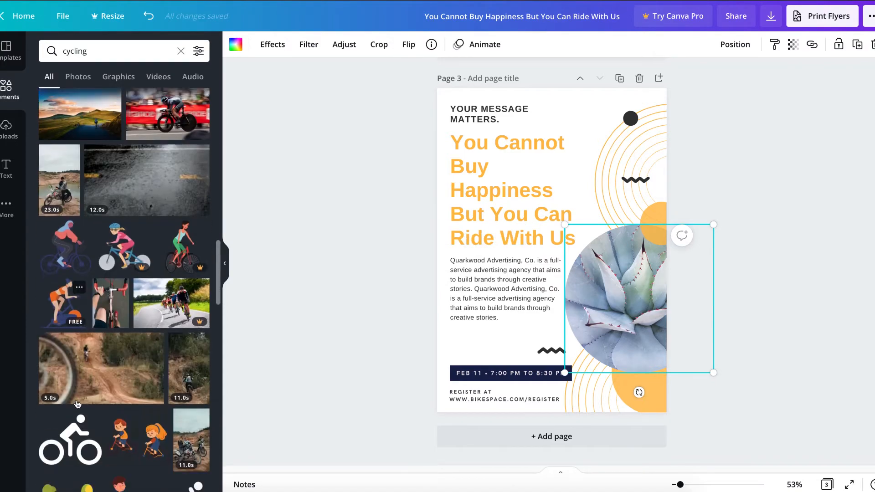
{"action": "scroll", "coordinate": [206, 368], "scroll_direction": "down", "scroll_amount": 2}
{"action": "left_click_drag", "start_coordinate": [148, 255], "coordinate": [613, 314]}
{"action": "left_click_drag", "start_coordinate": [81, 267], "coordinate": [625, 303]}
{"action": "double_click", "coordinate": [633, 302]}
{"action": "left_click", "coordinate": [781, 375]}
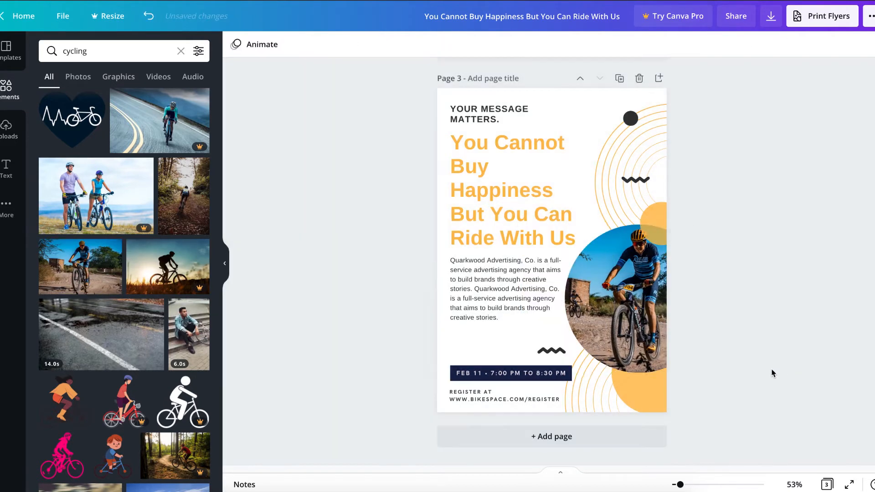
{"action": "left_click", "coordinate": [710, 347]}
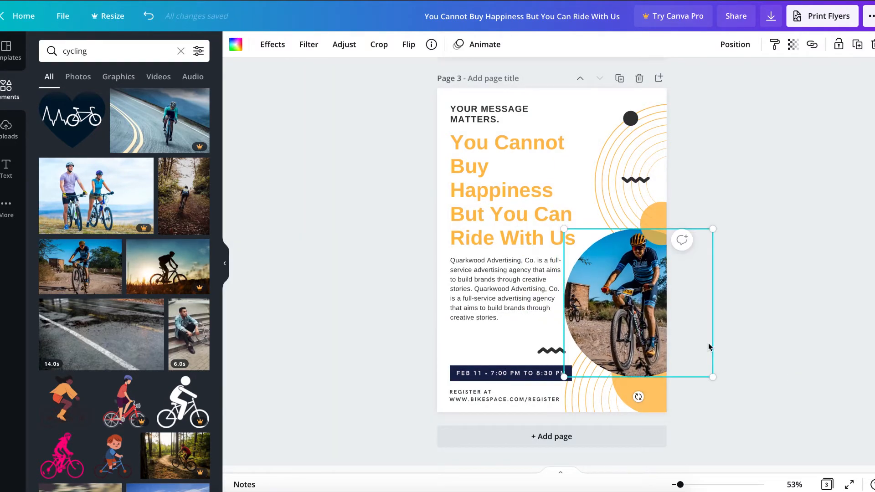
- Delete the "YOUR MESSAGE MATTERS." tagline above the headline and upload the BikeSpace logo image from the device
{"action": "left_click", "coordinate": [486, 120]}
{"action": "key", "text": "Delete"}
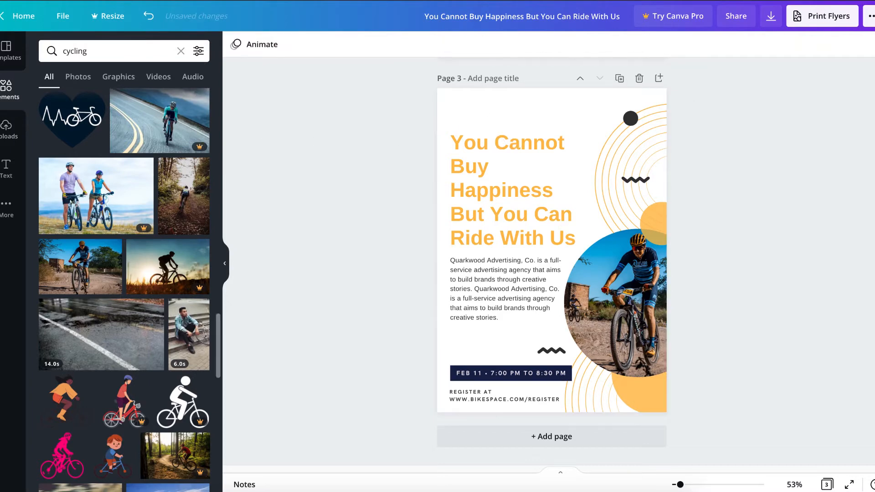
{"action": "left_click", "coordinate": [13, 129]}
{"action": "left_click", "coordinate": [151, 57]}
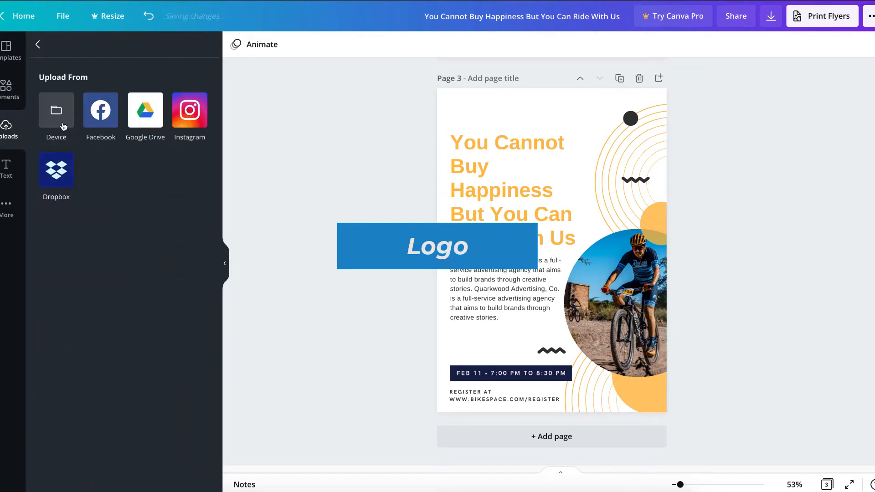
{"action": "left_click", "coordinate": [57, 112]}
{"action": "double_click", "coordinate": [403, 48]}
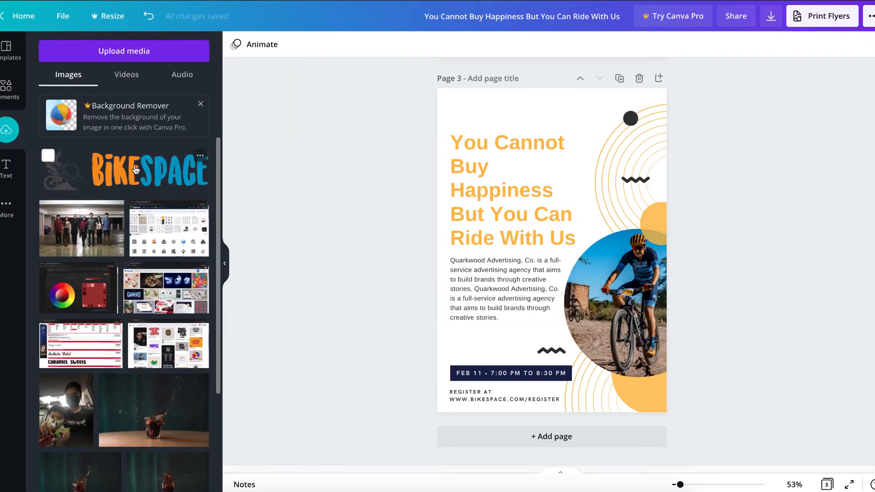
- Place the uploaded BikeSpace logo above the headline, as a small image rather than as the page background
{"action": "left_click_drag", "start_coordinate": [120, 171], "coordinate": [445, 107]}
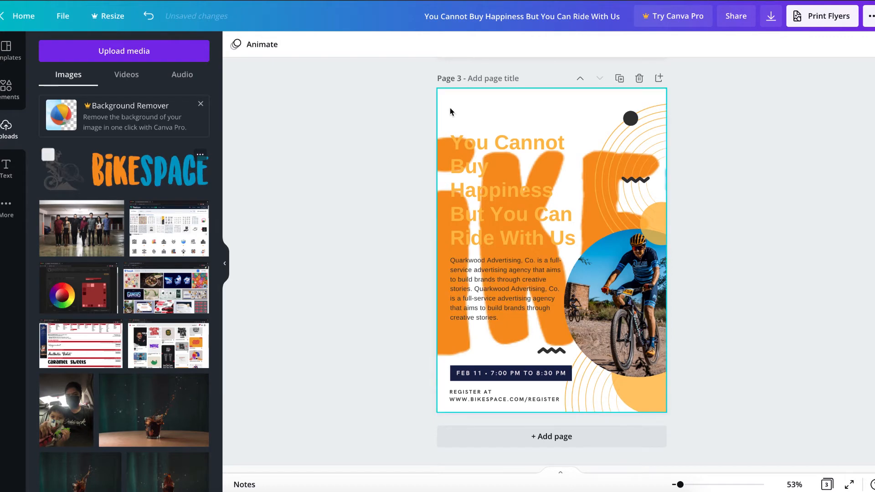
{"action": "key", "text": "super+z"}
{"action": "left_click_drag", "start_coordinate": [146, 170], "coordinate": [507, 113]}
{"action": "left_click", "coordinate": [731, 158]}
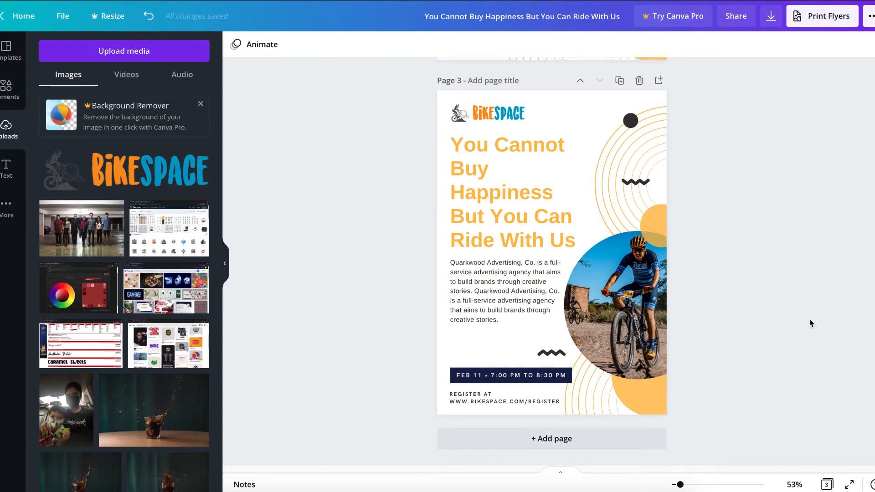
- Change the headline's font to Norwester
{"action": "double_click", "coordinate": [478, 195]}
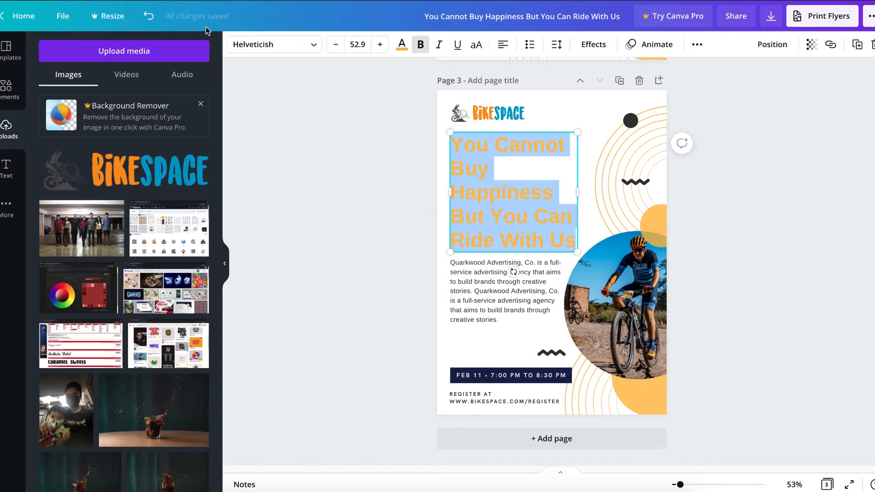
{"action": "left_click", "coordinate": [312, 46]}
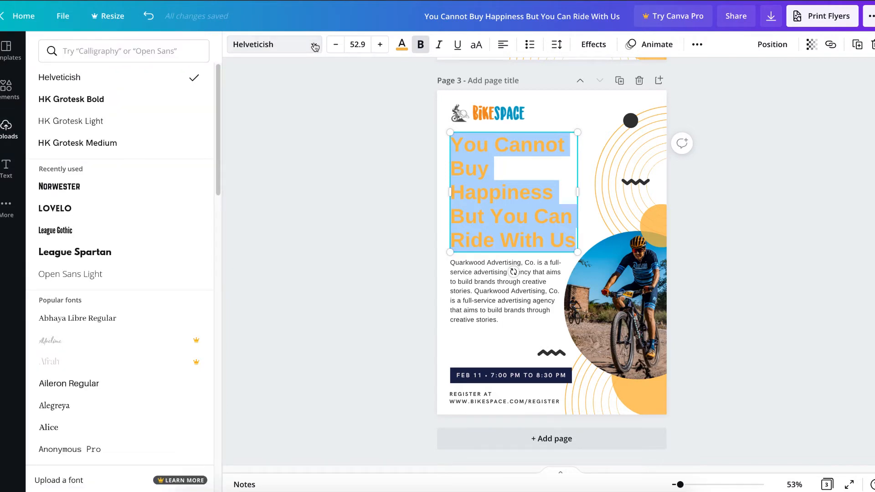
{"action": "left_click", "coordinate": [105, 197]}
{"action": "key", "text": "Escape"}
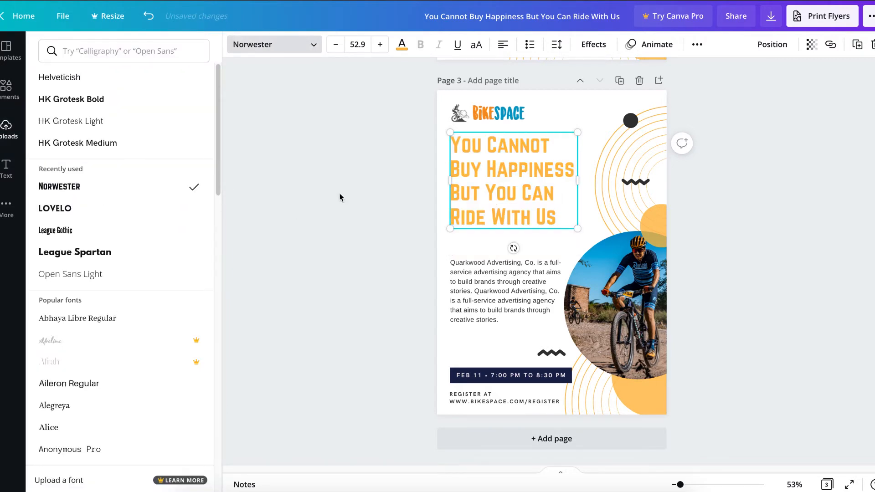
{"action": "key", "text": "Escape"}
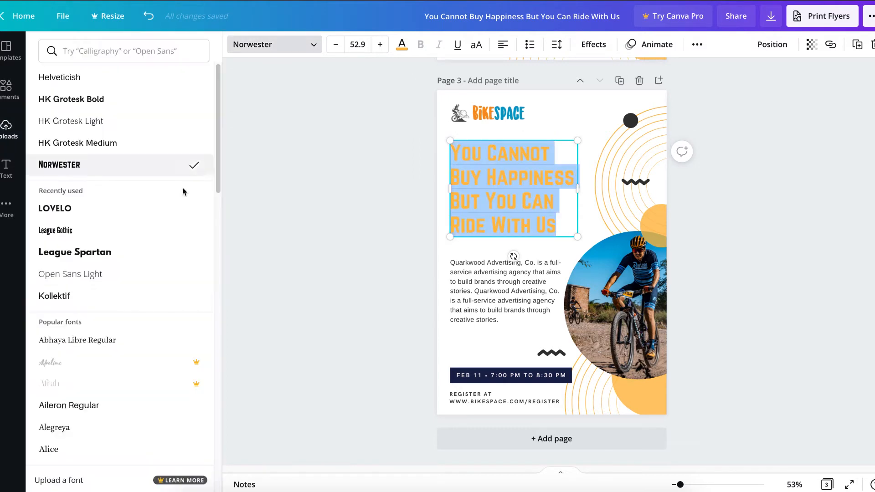
- Set the headline in italic Anton and move its text box up closer to the logo
{"action": "scroll", "coordinate": [116, 274], "scroll_direction": "down", "scroll_amount": 2}
{"action": "left_click", "coordinate": [77, 419]}
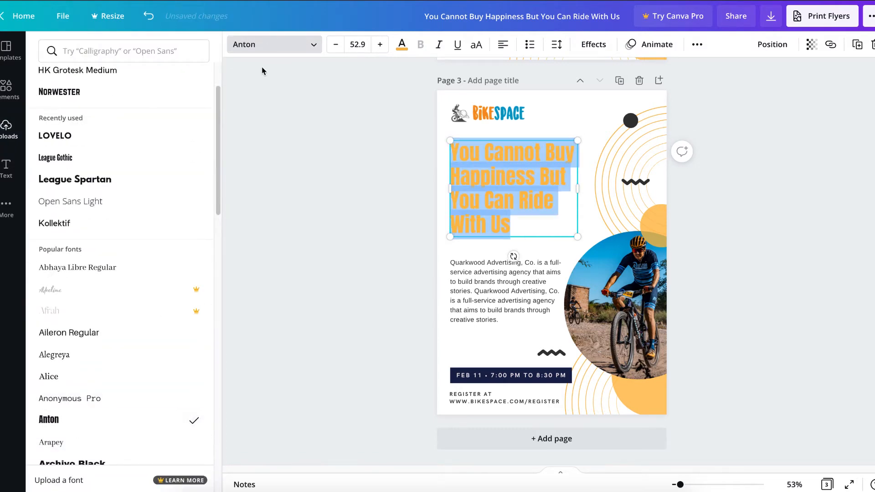
{"action": "left_click", "coordinate": [439, 44]}
{"action": "left_click", "coordinate": [516, 228]}
{"action": "left_click_drag", "start_coordinate": [502, 190], "coordinate": [503, 183]}
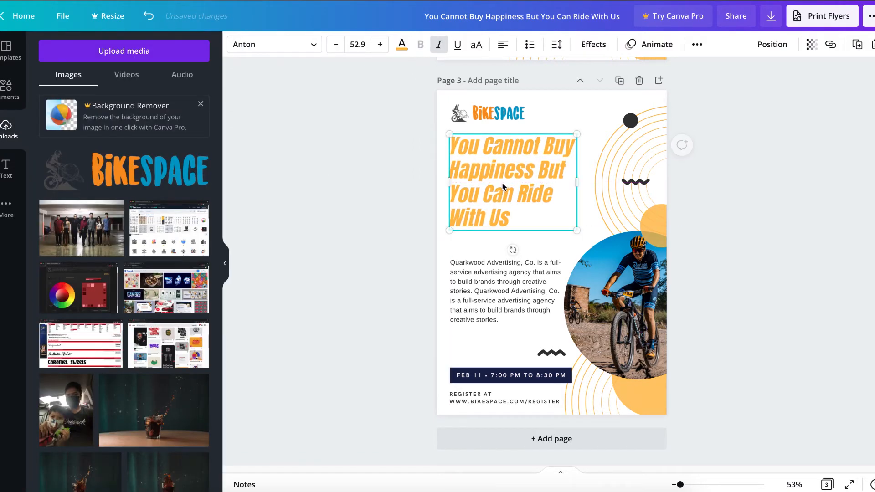
- Set the body copy's font to Montserrat Classic and move the paragraph up beneath the headline
{"action": "left_click", "coordinate": [441, 267]}
{"action": "double_click", "coordinate": [442, 268]}
{"action": "left_click", "coordinate": [274, 44]}
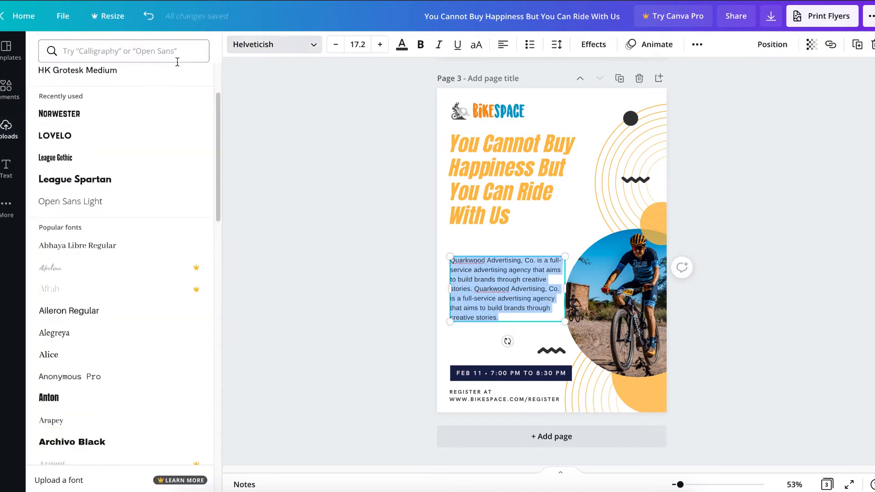
{"action": "type", "text": "mont"}
{"action": "left_click", "coordinate": [68, 121]}
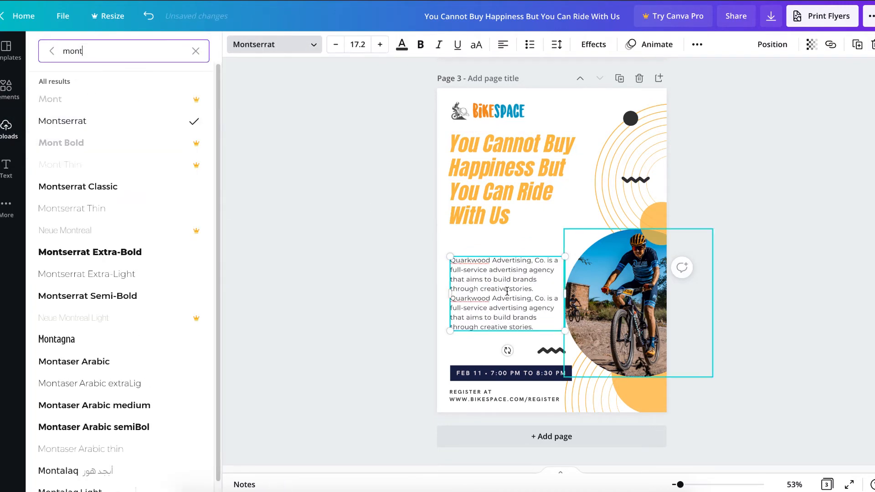
{"action": "left_click", "coordinate": [98, 186]}
{"action": "left_click", "coordinate": [320, 253]}
{"action": "left_click_drag", "start_coordinate": [463, 261], "coordinate": [464, 240]}
- Set the date banner text and the registration text to Montserrat Classic
{"action": "double_click", "coordinate": [507, 373]}
{"action": "left_click", "coordinate": [280, 44]}
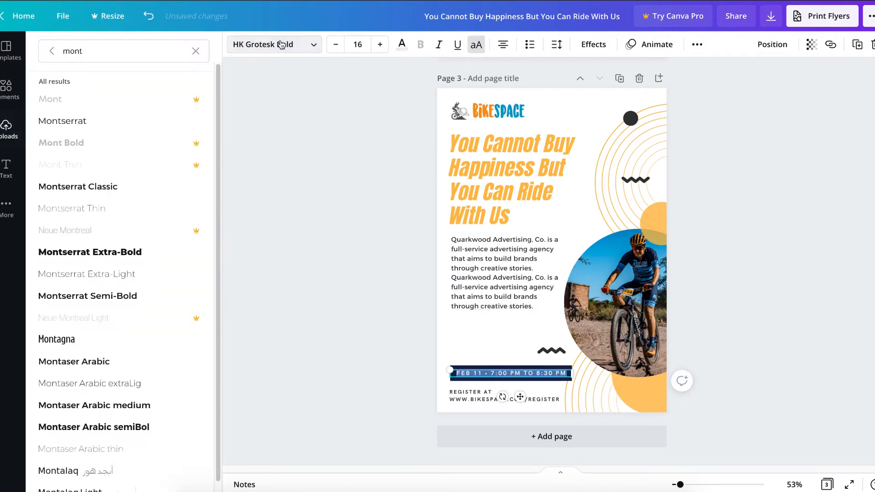
{"action": "left_click", "coordinate": [117, 191]}
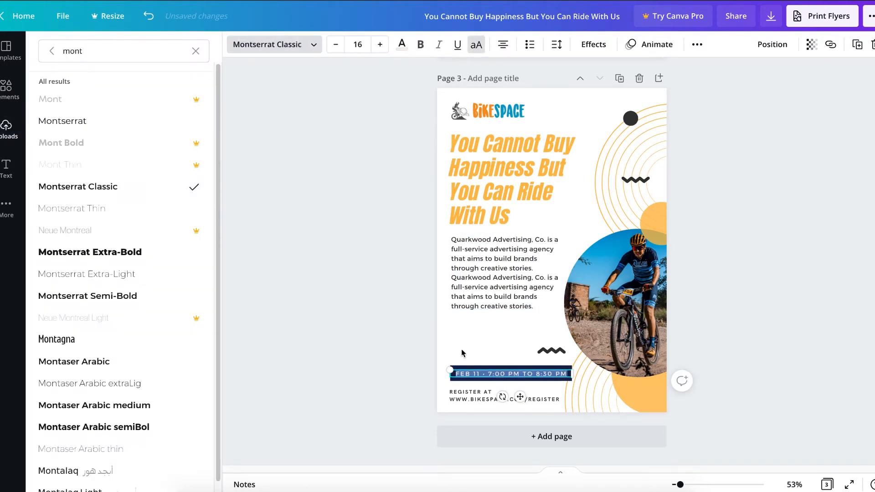
{"action": "double_click", "coordinate": [484, 401]}
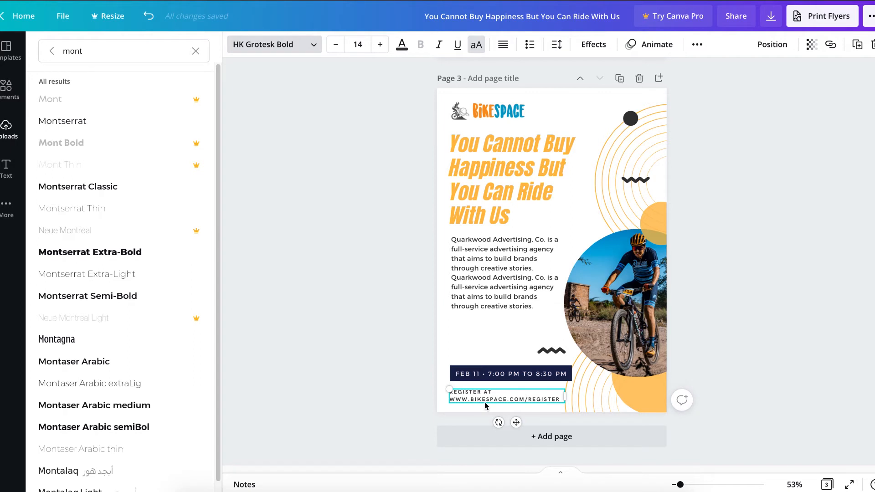
{"action": "triple_click", "coordinate": [485, 399]}
{"action": "left_click", "coordinate": [87, 186]}
{"action": "left_click", "coordinate": [267, 247]}
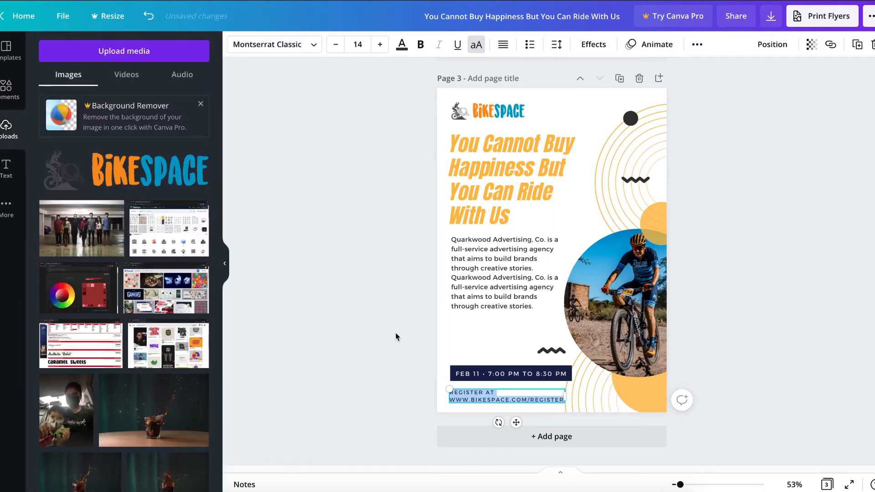
{"action": "left_click", "coordinate": [403, 314]}
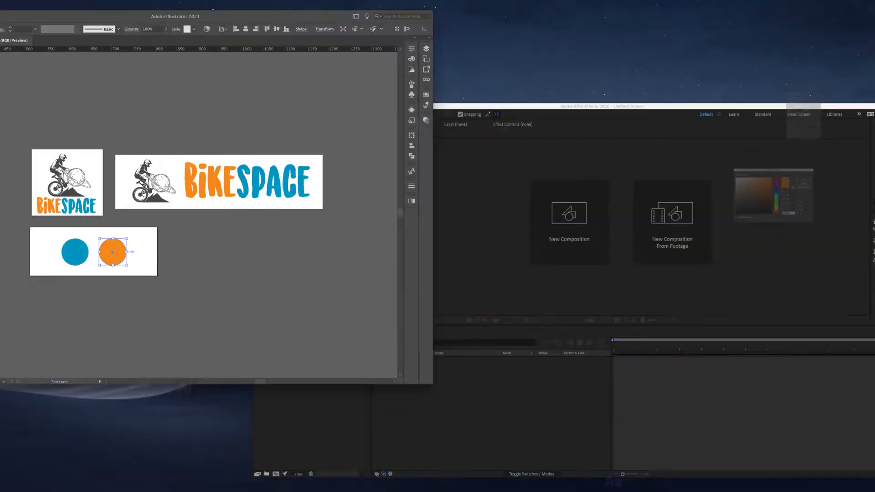
- Recolour the whole headline with the logo's orange, #F7941E
{"action": "left_click", "coordinate": [510, 175]}
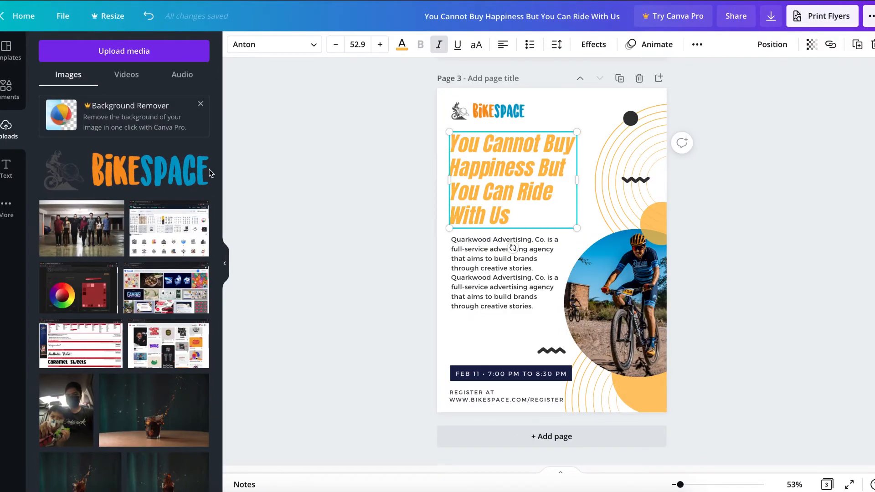
{"action": "double_click", "coordinate": [529, 170]}
{"action": "left_click", "coordinate": [402, 45]}
{"action": "left_click", "coordinate": [51, 101]}
{"action": "key", "text": "super+a"}
{"action": "type", "text": "#F7941E"}
{"action": "left_click", "coordinate": [402, 45]}
- Look up the logo's blue in Illustrator and apply it to the whole headline in Canva as #009FC8
{"action": "left_click", "coordinate": [402, 47]}
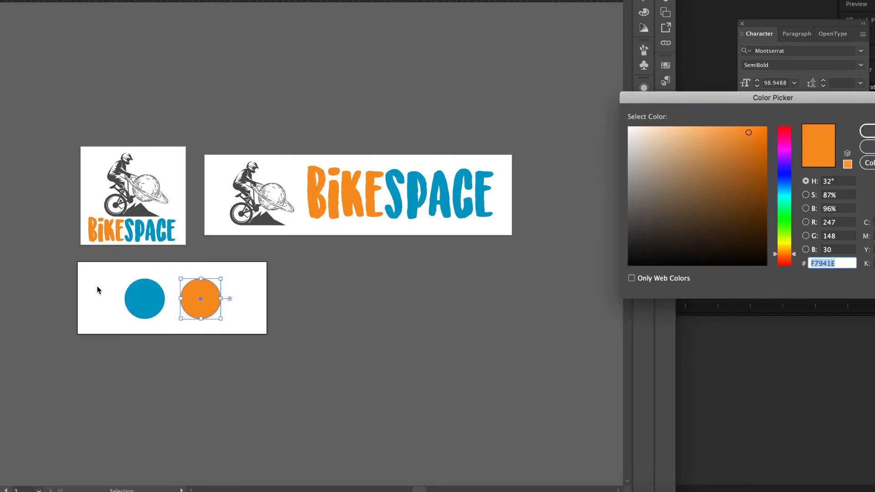
{"action": "left_click", "coordinate": [154, 296]}
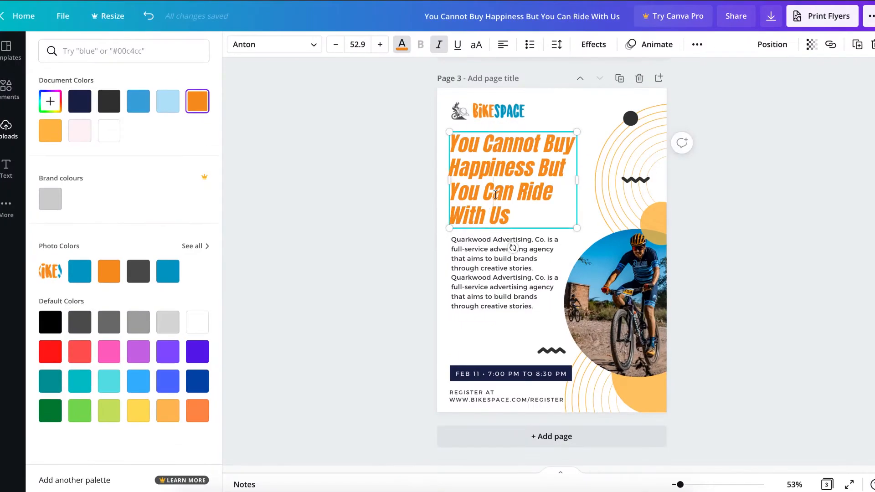
{"action": "left_click", "coordinate": [49, 100]}
{"action": "type", "text": "009FC8"}
{"action": "left_click", "coordinate": [550, 210]}
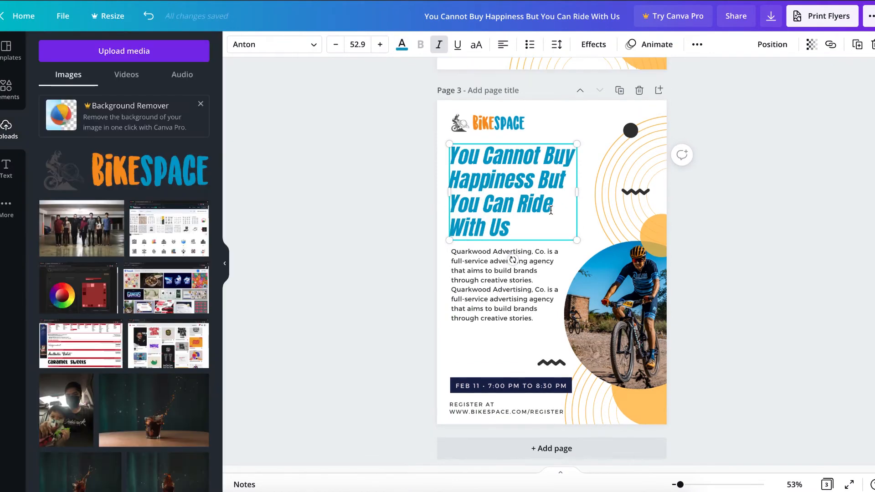
- Widen the headline's text box to wrap the text onto three lines and shift the upper orange circle pattern slightly right
{"action": "mouse_move", "coordinate": [577, 192]}
{"action": "left_mouse_down"}
{"action": "mouse_move", "coordinate": [606, 196]}
{"action": "mouse_move", "coordinate": [573, 196]}
{"action": "left_mouse_up"}
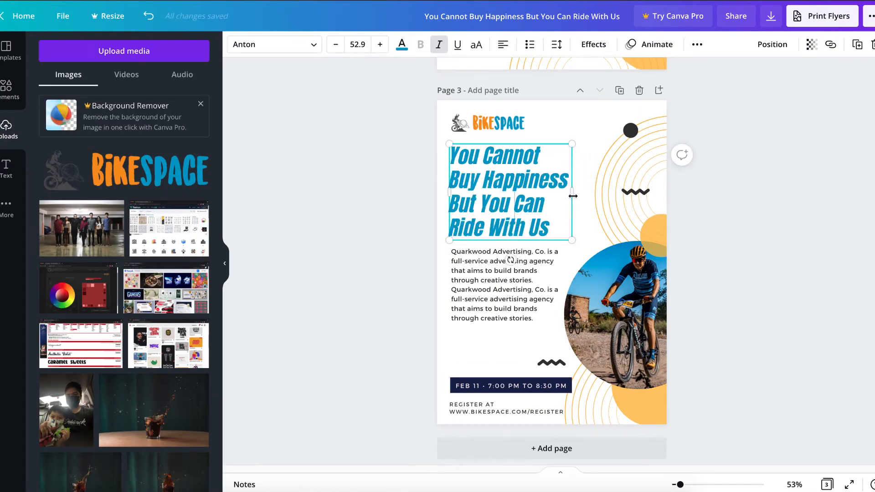
{"action": "left_click_drag", "start_coordinate": [575, 196], "coordinate": [604, 198]}
{"action": "left_click", "coordinate": [682, 198]}
{"action": "left_click", "coordinate": [634, 171]}
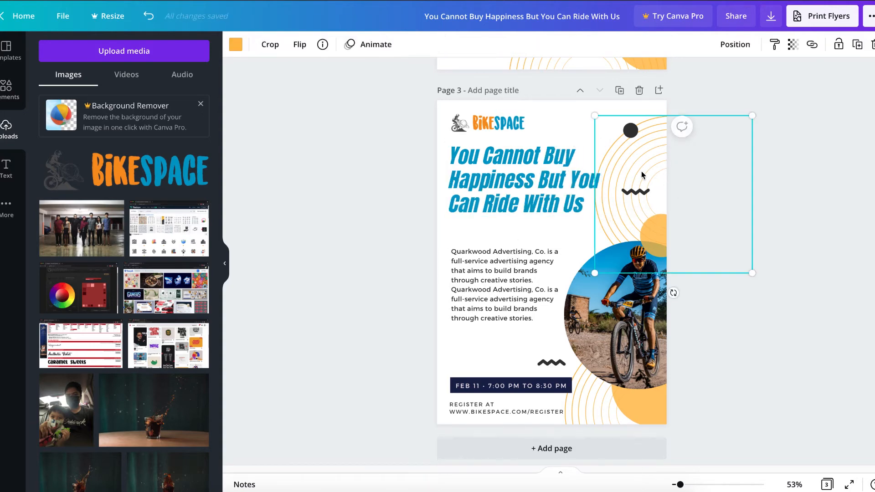
- Split the headline's last line, "Can Ride With Us", into its own text box directly beneath the first two lines
{"action": "double_click", "coordinate": [583, 209]}
{"action": "left_click_drag", "start_coordinate": [587, 206], "coordinate": [453, 202]}
{"action": "key", "text": "ctrl+z"}
{"action": "left_click_drag", "start_coordinate": [585, 205], "coordinate": [453, 204]}
{"action": "key", "text": "BackSpace"}
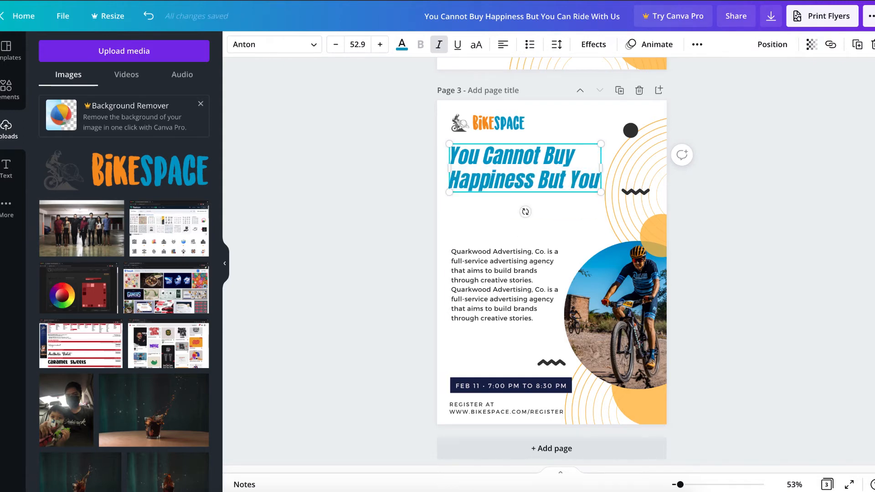
{"action": "key", "text": "ctrl+z"}
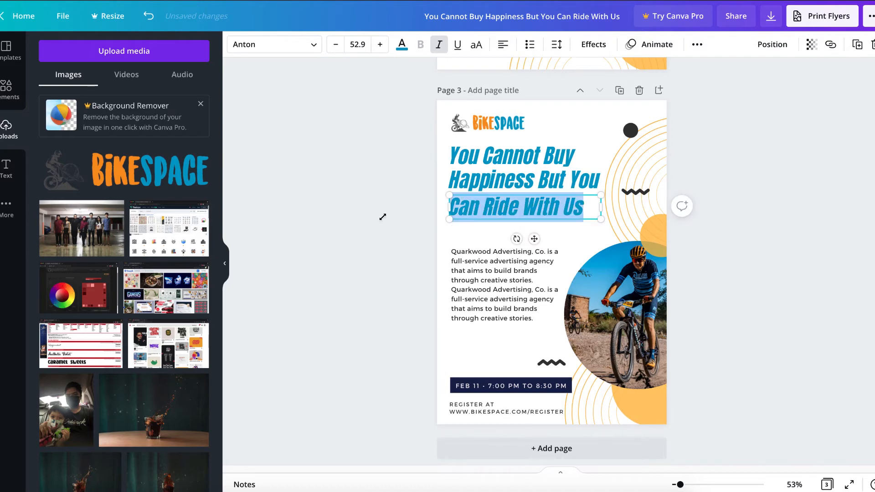
- Colour the first two headline lines yellow-orange and the "Can Ride With Us" line light blue
{"action": "left_click", "coordinate": [401, 46]}
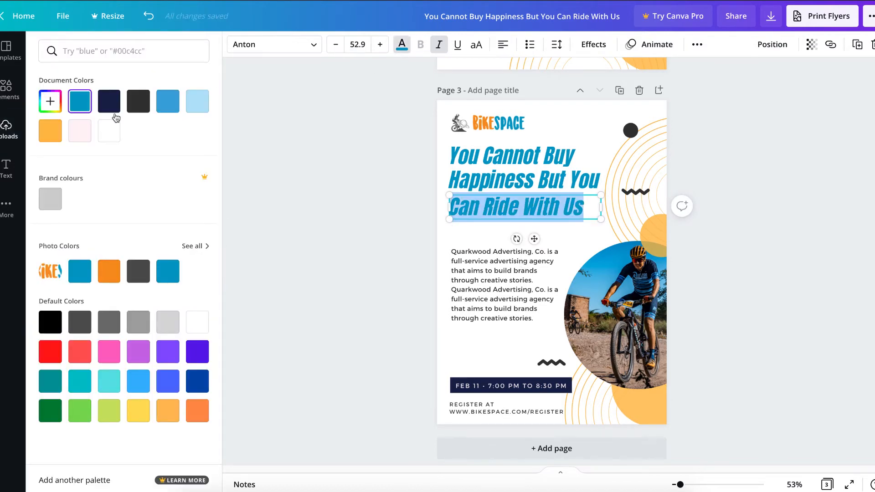
{"action": "left_click", "coordinate": [57, 133]}
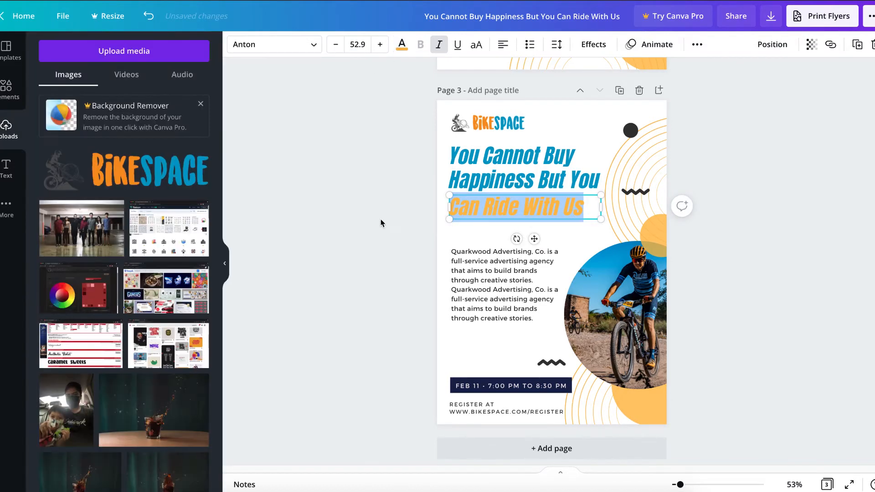
{"action": "left_click_drag", "start_coordinate": [516, 207], "coordinate": [516, 213]}
{"action": "key", "text": "ctrl+z"}
{"action": "key", "text": "ctrl+z"}
{"action": "key", "text": "ctrl+z"}
- Move the body copy up beneath the three-line headline and colour its text grey, #626262
{"action": "left_click_drag", "start_coordinate": [487, 289], "coordinate": [487, 267]}
{"action": "left_click", "coordinate": [487, 268]}
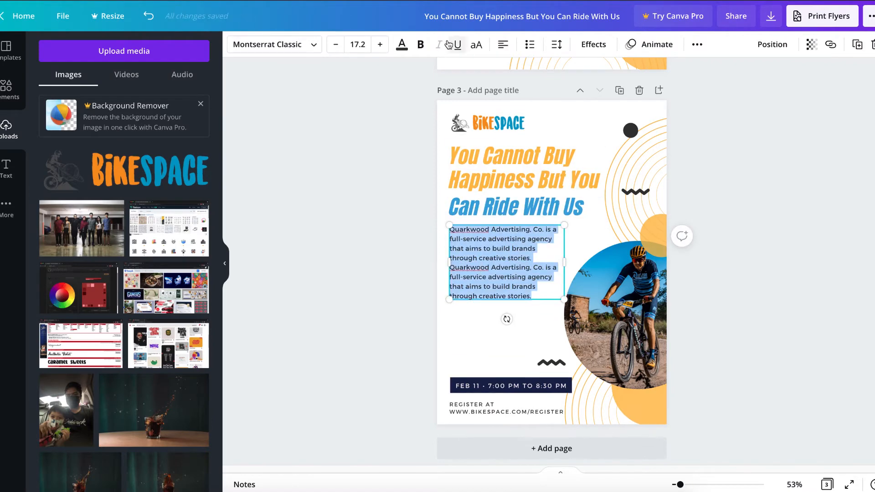
{"action": "left_click", "coordinate": [401, 45]}
{"action": "left_click", "coordinate": [50, 102]}
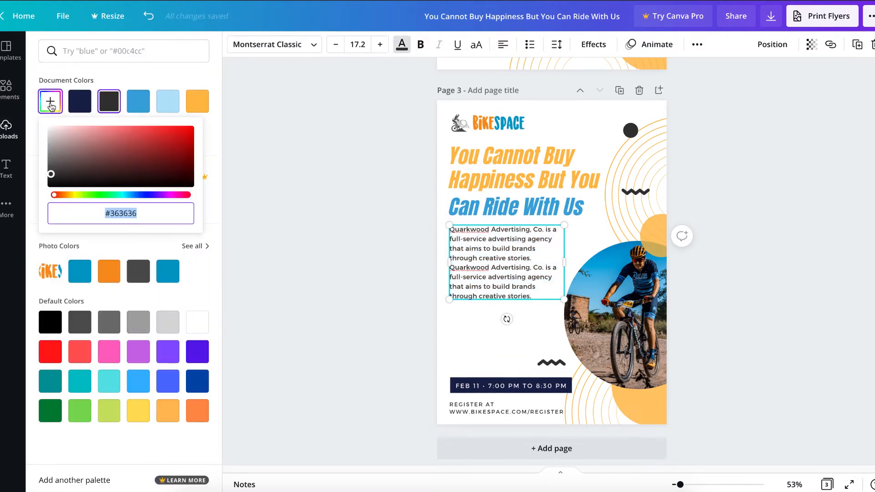
{"action": "left_click_drag", "start_coordinate": [57, 182], "coordinate": [51, 162]}
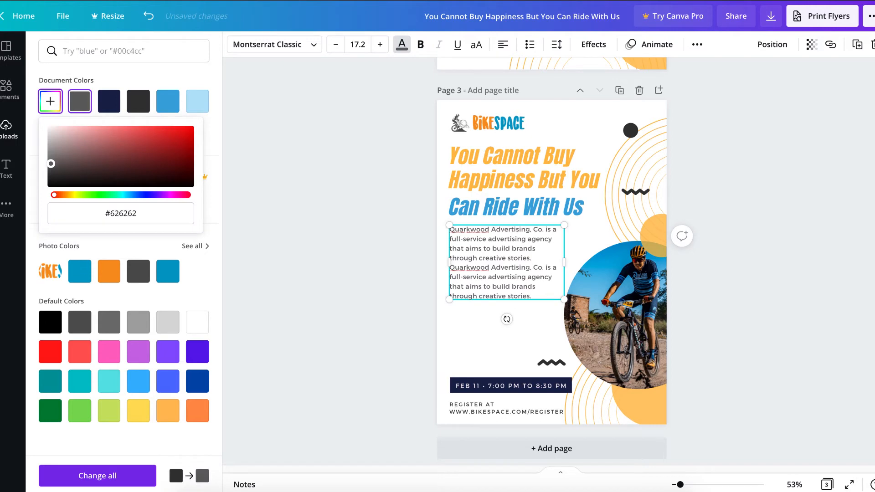
{"action": "left_click", "coordinate": [326, 192]}
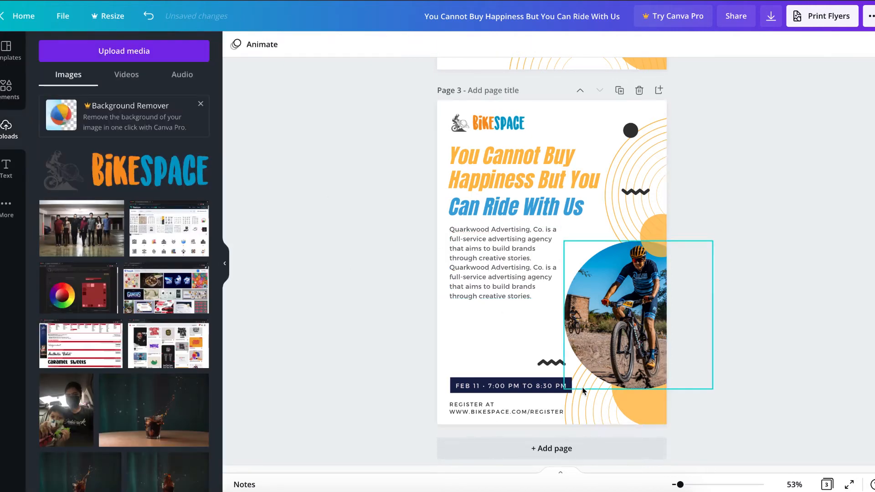
- Recolour the date banner light blue and move the headline and body copy slightly down together
{"action": "left_click", "coordinate": [524, 386]}
{"action": "left_click", "coordinate": [236, 44]}
{"action": "left_click", "coordinate": [137, 103]}
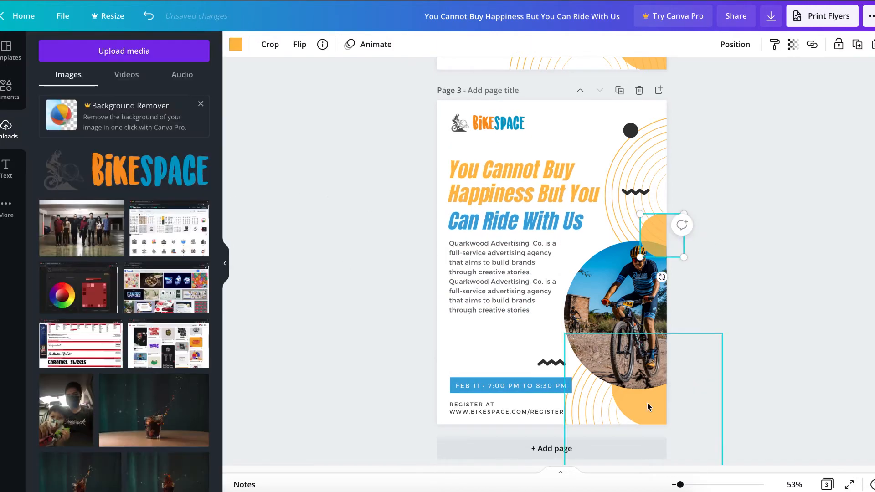
{"action": "left_click", "coordinate": [528, 222]}
{"action": "left_click", "coordinate": [335, 321]}
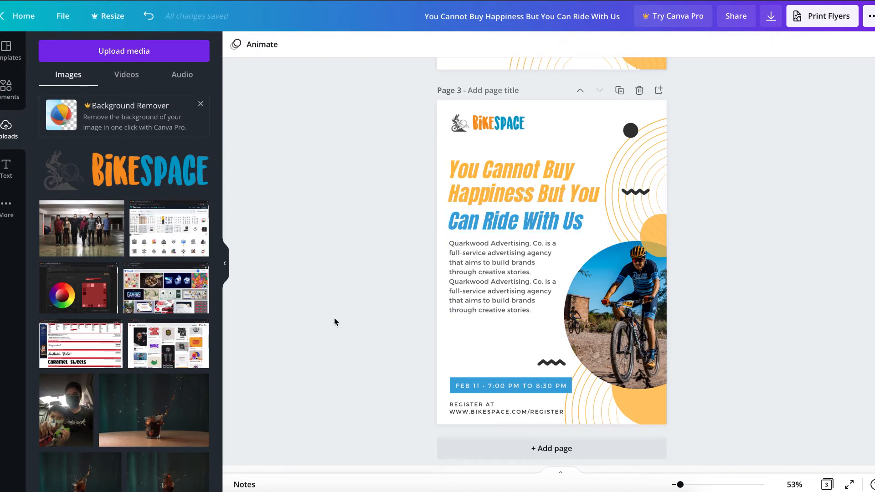
- Search the elements for "texture", try the dark grey texture, and set the light grey crumpled-paper image as page 3's background
{"action": "left_click", "coordinate": [13, 94]}
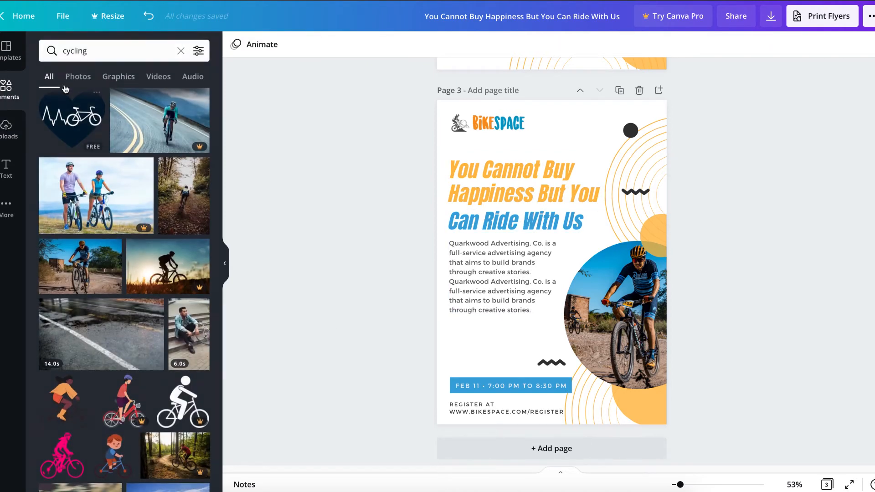
{"action": "left_click", "coordinate": [55, 52]}
{"action": "type", "text": "tex"}
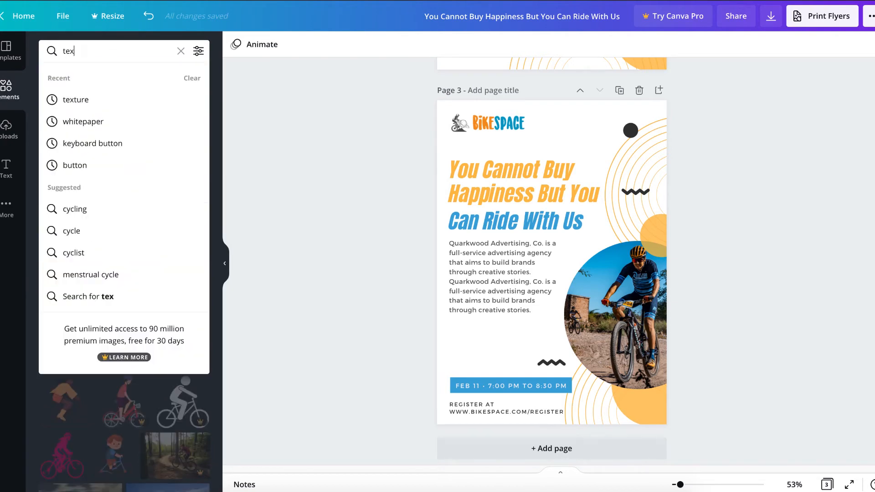
{"action": "type", "text": "ture"}
{"action": "key", "text": "Return"}
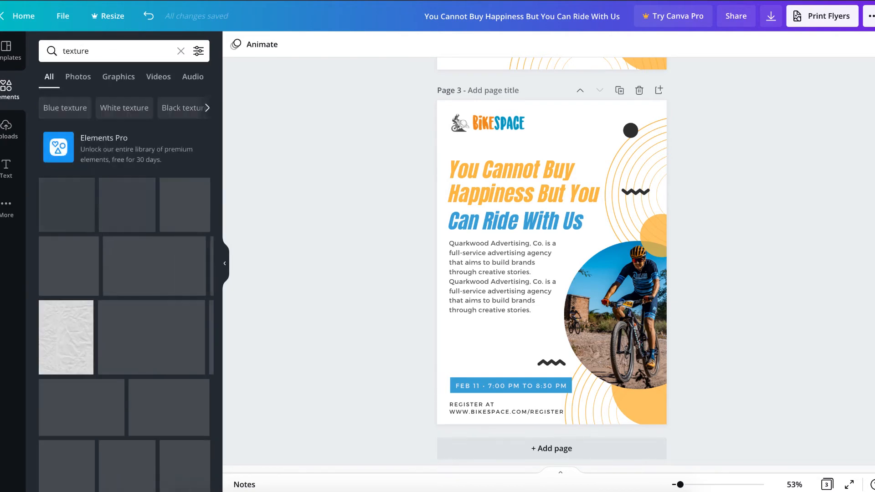
{"action": "left_click_drag", "start_coordinate": [127, 254], "coordinate": [445, 215]}
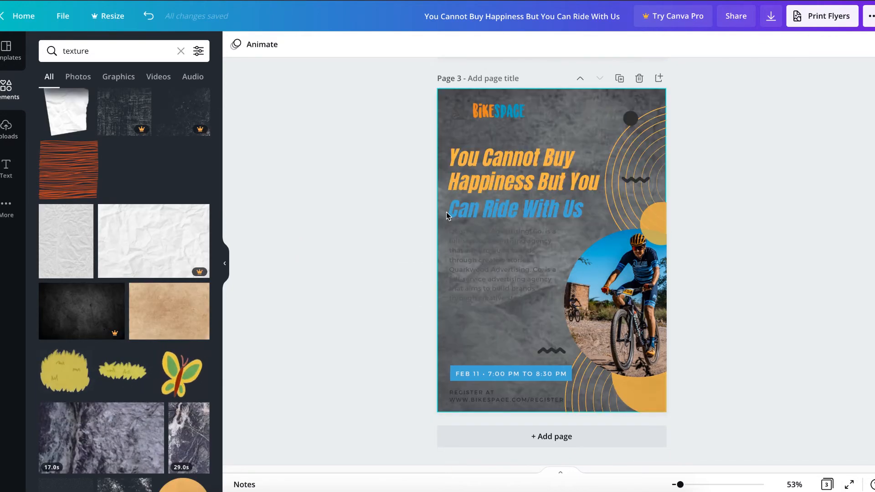
{"action": "left_click_drag", "start_coordinate": [69, 254], "coordinate": [444, 181]}
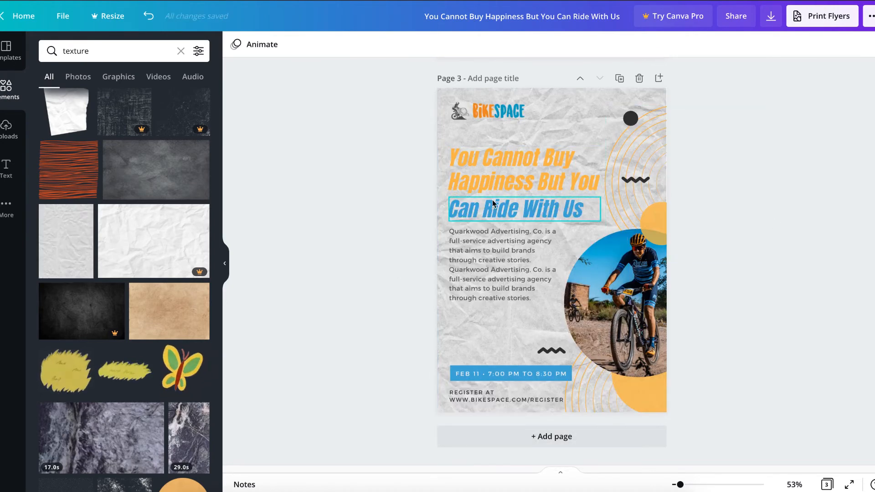
- Set the crumpled-paper background's transparency to 41
{"action": "left_click", "coordinate": [587, 120]}
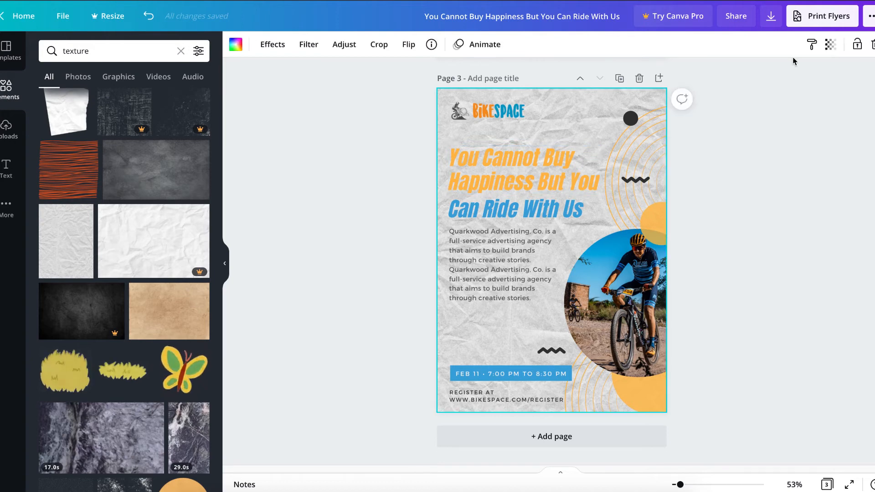
{"action": "left_click", "coordinate": [836, 53]}
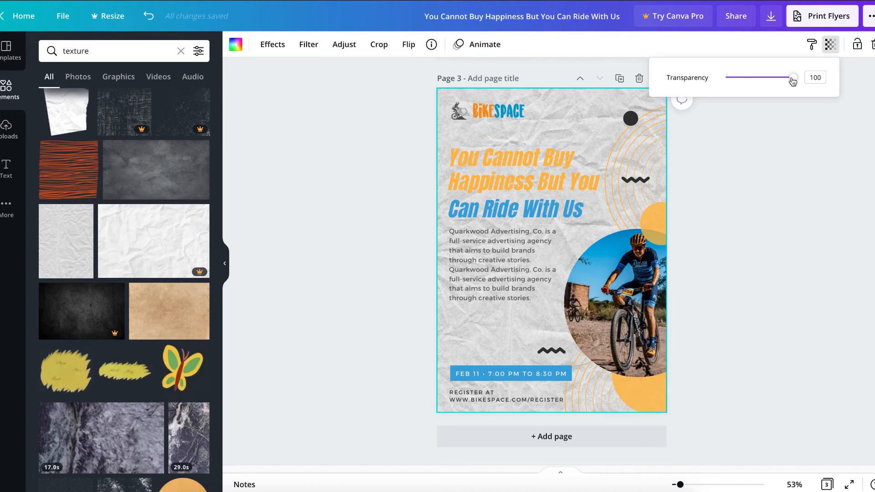
{"action": "left_click_drag", "start_coordinate": [794, 79], "coordinate": [756, 86]}
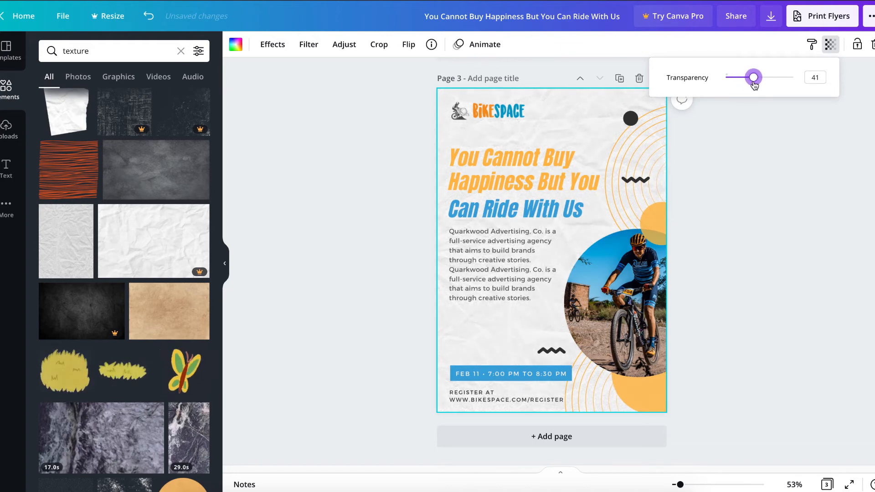
{"action": "left_click", "coordinate": [758, 167]}
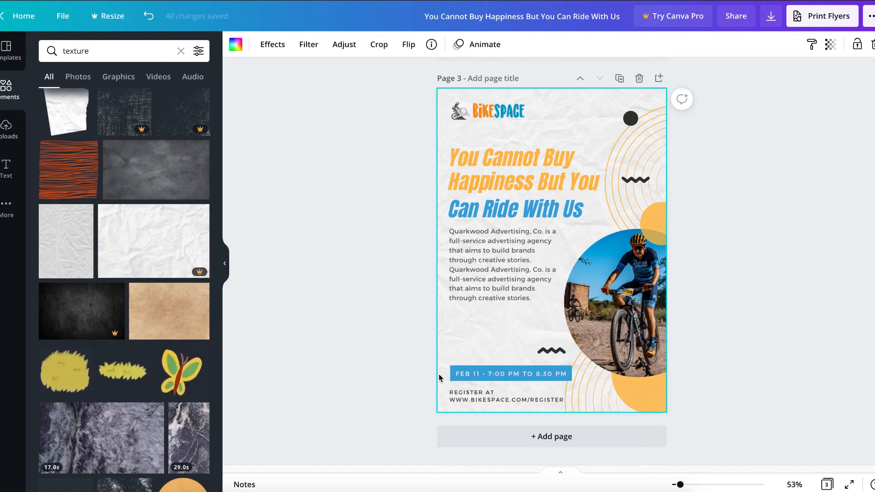
{"action": "left_click", "coordinate": [523, 182]}
{"action": "left_click", "coordinate": [512, 260]}
{"action": "left_click", "coordinate": [500, 377]}
{"action": "left_click", "coordinate": [455, 400]}
{"action": "left_click", "coordinate": [494, 378]}
{"action": "left_click", "coordinate": [644, 345]}
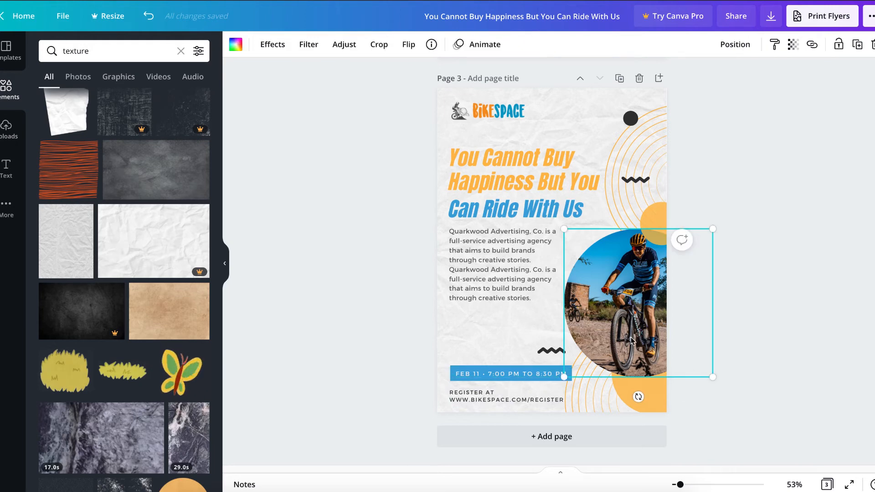
{"action": "left_click", "coordinate": [810, 264]}
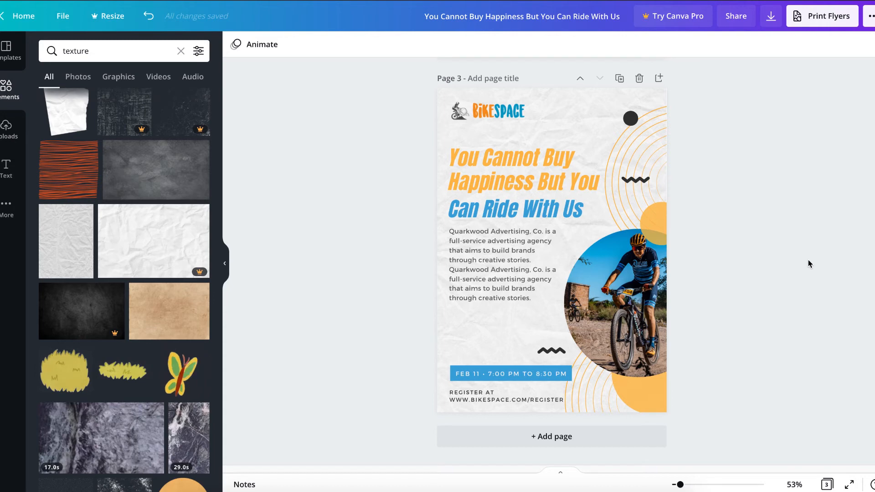
- Shift the logo, headline, body copy, date banner and registration text slightly inward to widen the flyer's left margin
{"action": "left_click_drag", "start_coordinate": [462, 115], "coordinate": [466, 117]}
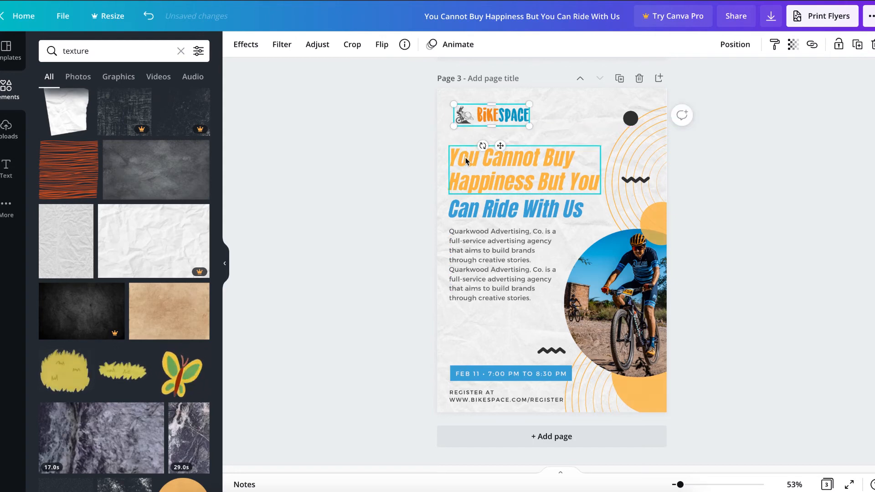
{"action": "left_click_drag", "start_coordinate": [466, 156], "coordinate": [472, 151]}
{"action": "left_click_drag", "start_coordinate": [469, 208], "coordinate": [474, 201]}
{"action": "left_click_drag", "start_coordinate": [473, 274], "coordinate": [477, 269]}
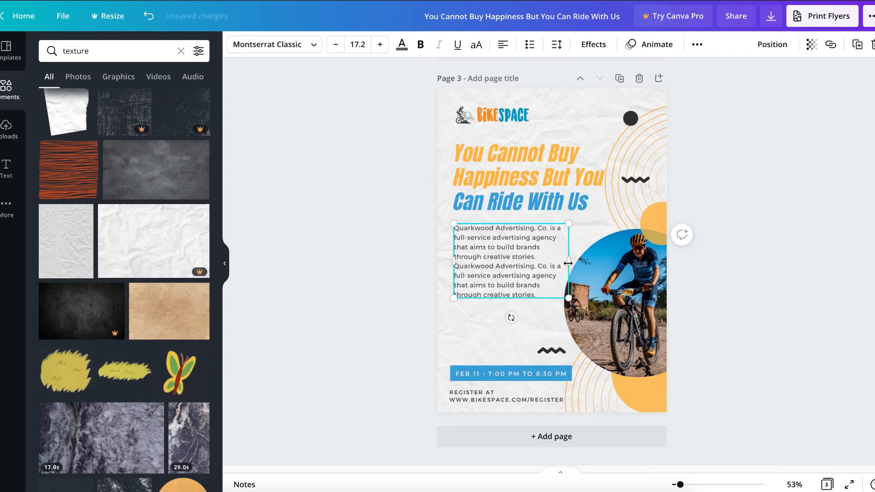
{"action": "left_click", "coordinate": [510, 374]}
{"action": "left_click", "coordinate": [483, 385]}
{"action": "left_click", "coordinate": [469, 378]}
{"action": "left_click_drag", "start_coordinate": [469, 378], "coordinate": [473, 393]}
- Move the cyclist photo slightly up and left, and place the yellow-orange circle over the photo's lower-left edge
{"action": "left_click", "coordinate": [598, 400]}
{"action": "left_click_drag", "start_coordinate": [598, 400], "coordinate": [579, 330]}
{"action": "left_click_drag", "start_coordinate": [615, 271], "coordinate": [611, 262]}
{"action": "left_click_drag", "start_coordinate": [661, 220], "coordinate": [569, 317]}
{"action": "left_click", "coordinate": [525, 328]}
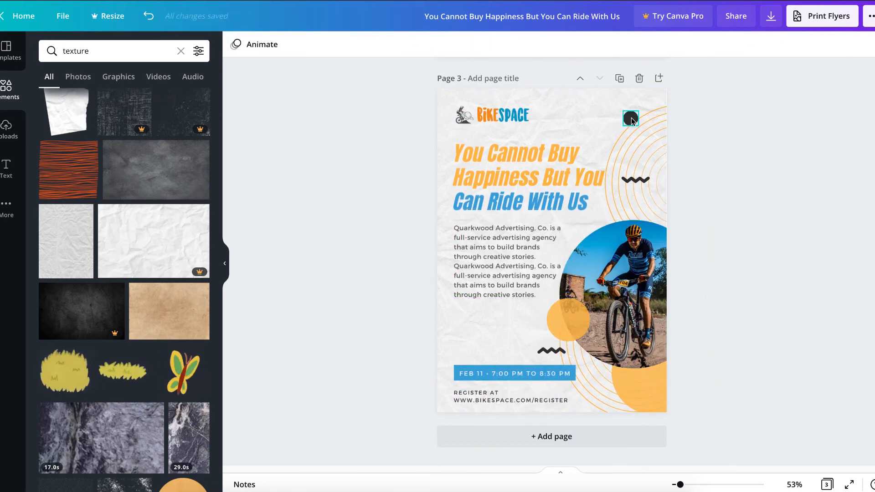
- Try the dark dot below the body copy, undo that move, and shift the lower wavy line slightly left
{"action": "left_click_drag", "start_coordinate": [631, 118], "coordinate": [472, 334]}
{"action": "key", "text": "ctrl+z"}
{"action": "left_click", "coordinate": [560, 335]}
- Copy the striped light-blue circle and small yellow-orange circle from an earlier page to page 3's left edge, with the stripes behind the date banner
{"action": "left_click", "coordinate": [774, 294]}
{"action": "scroll", "coordinate": [774, 293], "scroll_direction": "up", "scroll_amount": 15}
{"action": "left_click", "coordinate": [484, 367]}
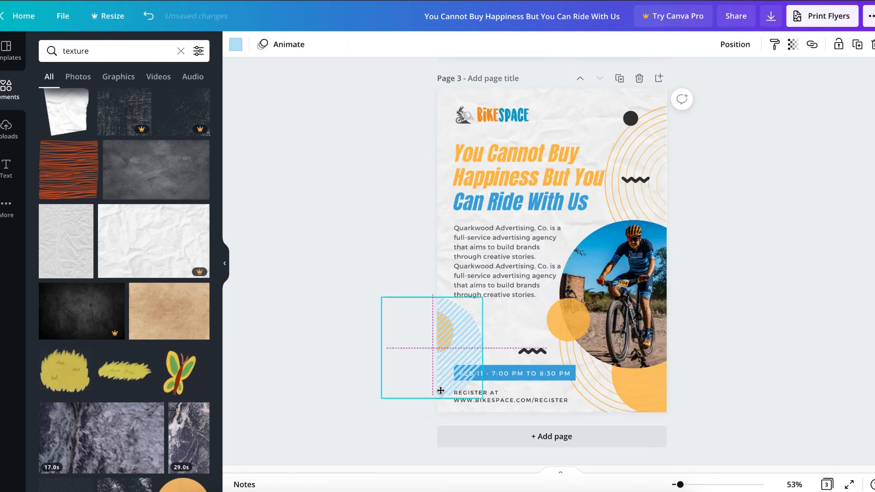
{"action": "left_click_drag", "start_coordinate": [438, 389], "coordinate": [426, 385]}
{"action": "left_click", "coordinate": [735, 44]}
{"action": "left_click", "coordinate": [693, 103]}
- Arrange the striped circle at the flyer's left edge above the date banner, with the small yellow-orange circle at its upper left
{"action": "left_click_drag", "start_coordinate": [467, 347], "coordinate": [487, 342]}
{"action": "left_click_drag", "start_coordinate": [489, 291], "coordinate": [462, 317]}
{"action": "left_click_drag", "start_coordinate": [454, 349], "coordinate": [501, 334]}
{"action": "left_click_drag", "start_coordinate": [448, 334], "coordinate": [456, 306]}
{"action": "left_click", "coordinate": [783, 288]}
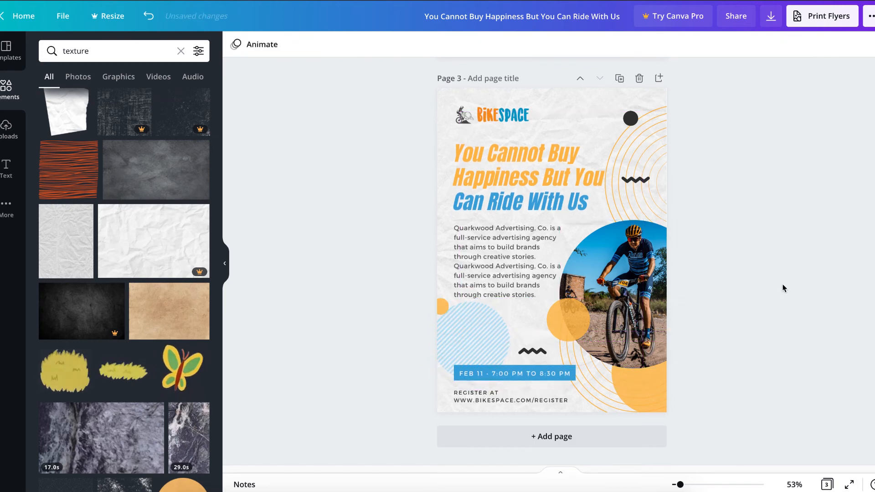
- Move the body copy up directly beneath the headline and widen its text box slightly towards the photo
{"action": "left_click_drag", "start_coordinate": [484, 259], "coordinate": [483, 250]}
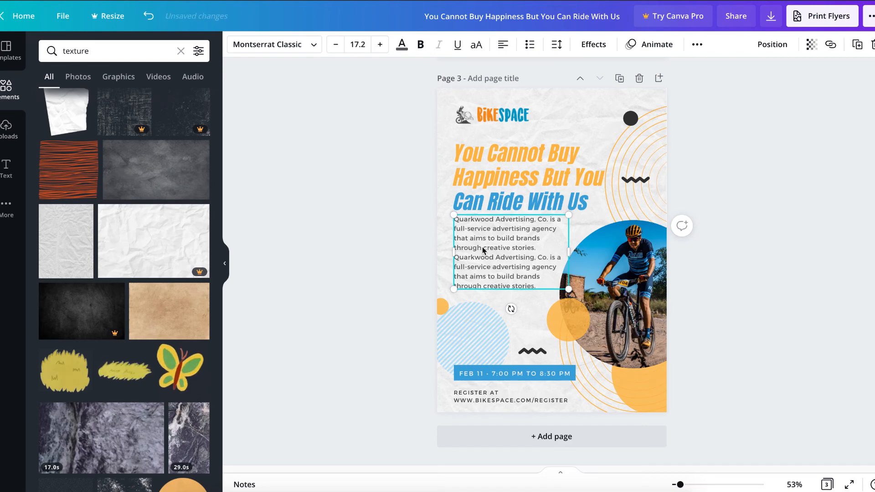
{"action": "left_click", "coordinate": [487, 403]}
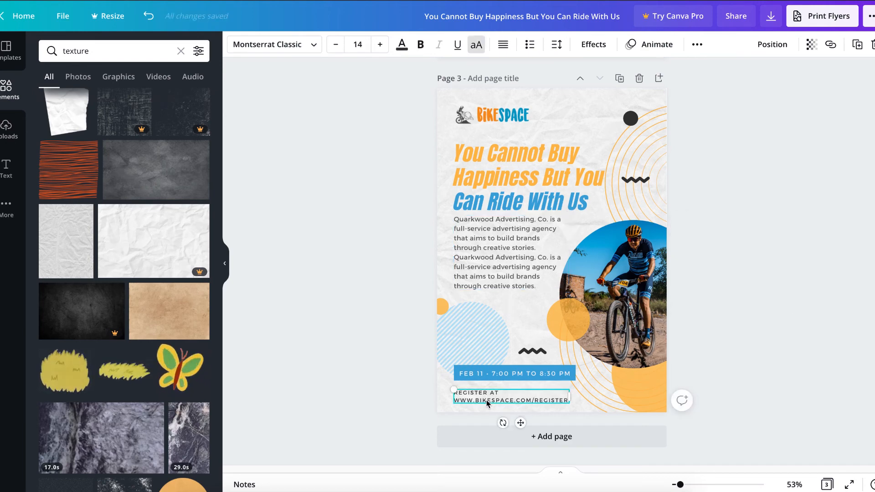
{"action": "left_click", "coordinate": [789, 385]}
{"action": "left_click", "coordinate": [495, 240]}
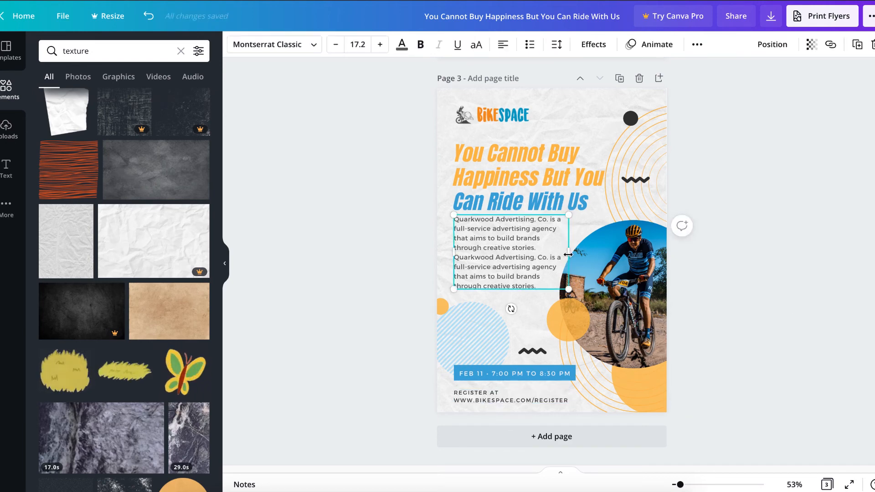
{"action": "left_click_drag", "start_coordinate": [579, 253], "coordinate": [578, 254]}
{"action": "left_click", "coordinate": [676, 313]}
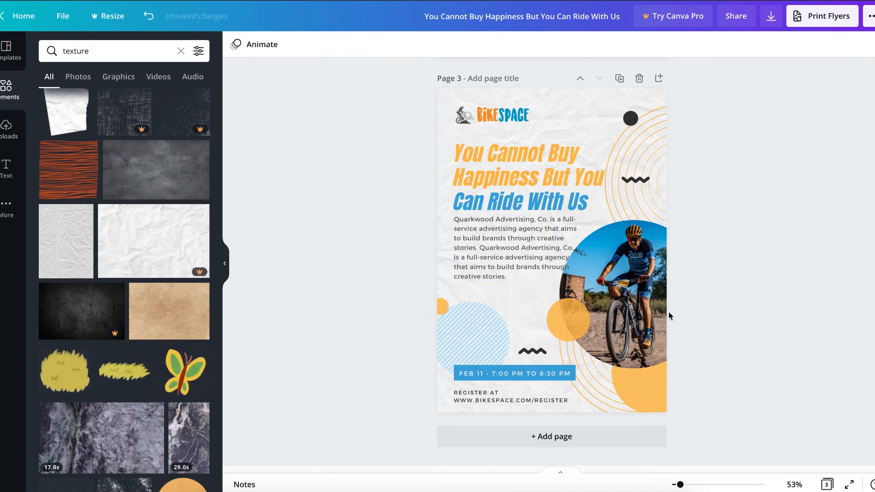
- Move the cyclist photo slightly down and right, the overlapping yellow-orange circle up and left, and the upper ring pattern down
{"action": "left_click", "coordinate": [654, 305]}
{"action": "mouse_move", "coordinate": [654, 305]}
{"action": "left_mouse_down"}
{"action": "mouse_move", "coordinate": [670, 301]}
{"action": "mouse_move", "coordinate": [659, 317]}
{"action": "left_mouse_up"}
{"action": "left_click_drag", "start_coordinate": [576, 318], "coordinate": [558, 309]}
{"action": "left_click", "coordinate": [678, 180]}
{"action": "left_click_drag", "start_coordinate": [630, 153], "coordinate": [637, 174]}
- Delete the dark dot near the flyer's upper edge and recolour the upper wavy line blue to match the date banner
{"action": "left_click", "coordinate": [627, 114]}
{"action": "key", "text": "Delete"}
{"action": "left_click", "coordinate": [638, 179]}
{"action": "left_click", "coordinate": [236, 44]}
{"action": "left_click", "coordinate": [136, 102]}
{"action": "left_click", "coordinate": [731, 336]}
- Recolour the lower wavy line the same blue and move it slightly up above the date banner
{"action": "left_click", "coordinate": [532, 351]}
{"action": "left_click", "coordinate": [236, 45]}
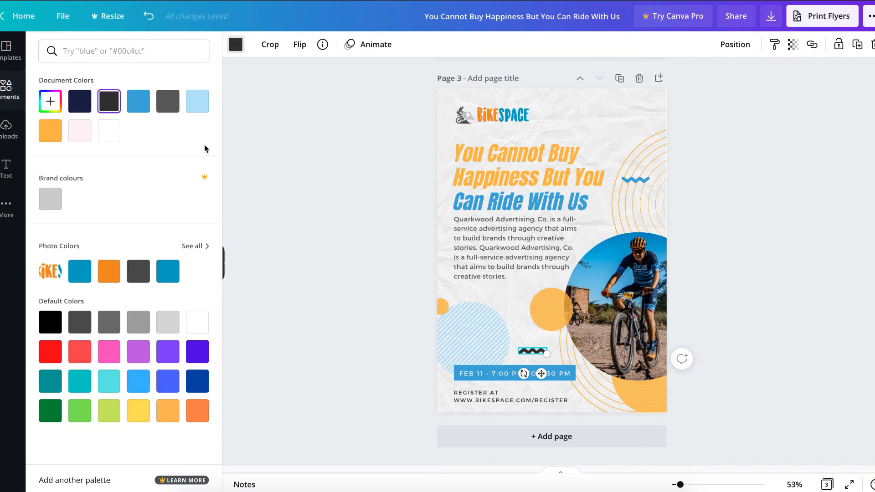
{"action": "left_click", "coordinate": [138, 101]}
{"action": "left_click", "coordinate": [532, 350]}
{"action": "left_click_drag", "start_coordinate": [532, 350], "coordinate": [537, 340]}
{"action": "left_click", "coordinate": [519, 294]}
- Duplicate the small yellow-orange circle above the upper rings and the striped light-blue circle into the flyer's upper-right corner
{"action": "mouse_move", "coordinate": [439, 302]}
{"action": "left_mouse_down", "text": "alt"}
{"action": "mouse_move", "coordinate": [642, 117]}
{"action": "mouse_move", "coordinate": [622, 120]}
{"action": "mouse_move", "coordinate": [636, 139]}
{"action": "left_mouse_up", "text": "alt"}
{"action": "left_click_drag", "start_coordinate": [621, 131], "coordinate": [628, 129]}
{"action": "left_click_drag", "start_coordinate": [471, 336], "coordinate": [661, 71], "text": "alt"}
{"action": "left_click", "coordinate": [616, 118]}
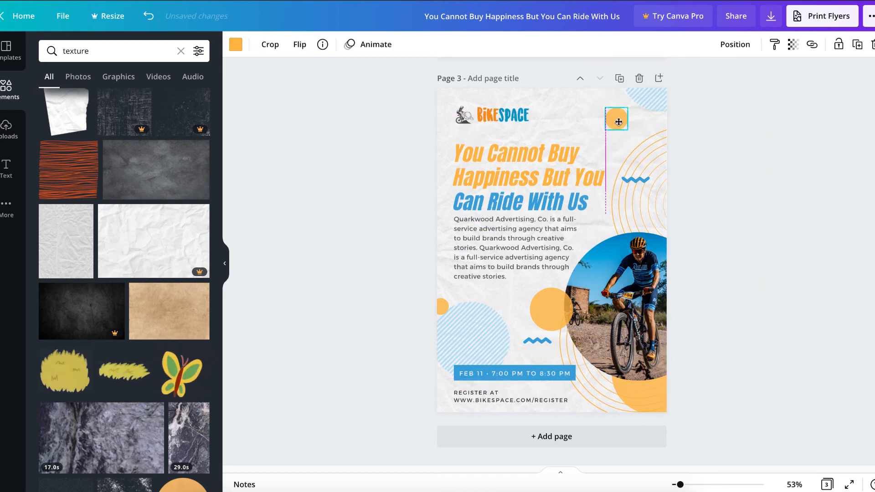
{"action": "left_click", "coordinate": [816, 143]}
- Duplicate the lower blue wavy line beside the BikeSpace logo and nudge the small upper yellow-orange circle into place
{"action": "left_click_drag", "start_coordinate": [546, 341], "coordinate": [583, 115], "text": "alt"}
{"action": "left_click_drag", "start_coordinate": [620, 122], "coordinate": [625, 129]}
{"action": "left_click", "coordinate": [810, 159]}
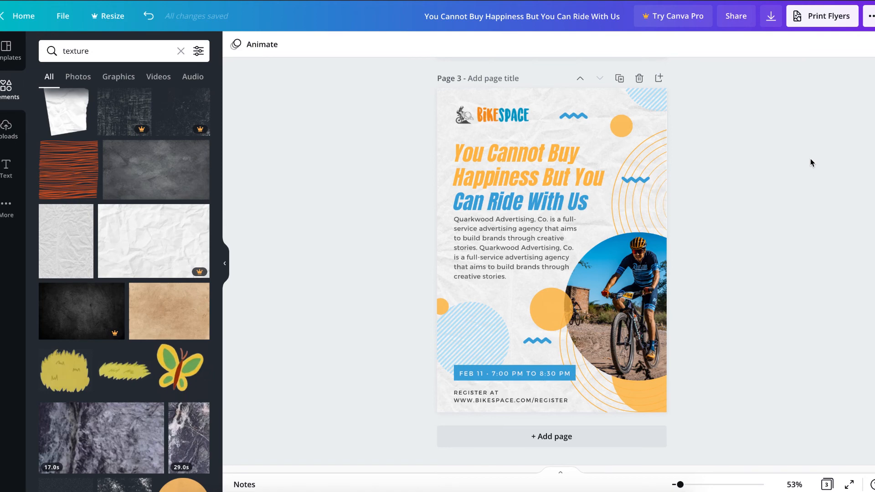
- Download only page 3 of the flyer as a PDF Print file
{"action": "left_click", "coordinate": [771, 19]}
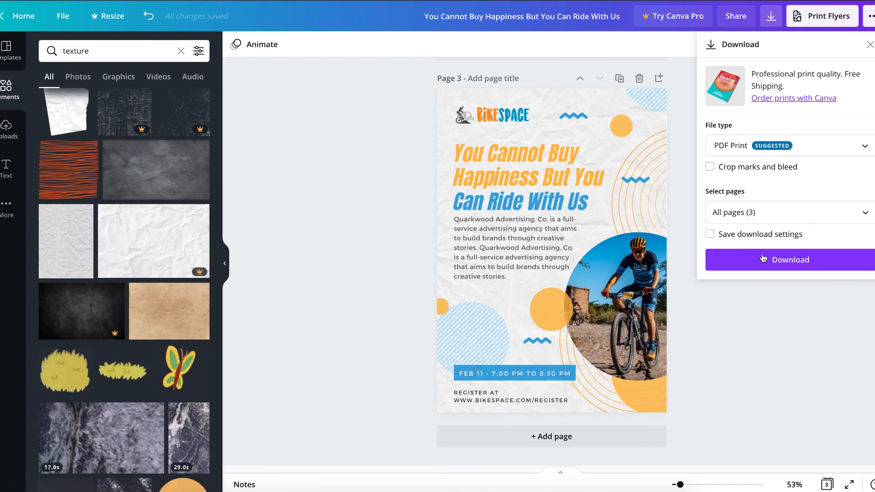
{"action": "left_click", "coordinate": [759, 210]}
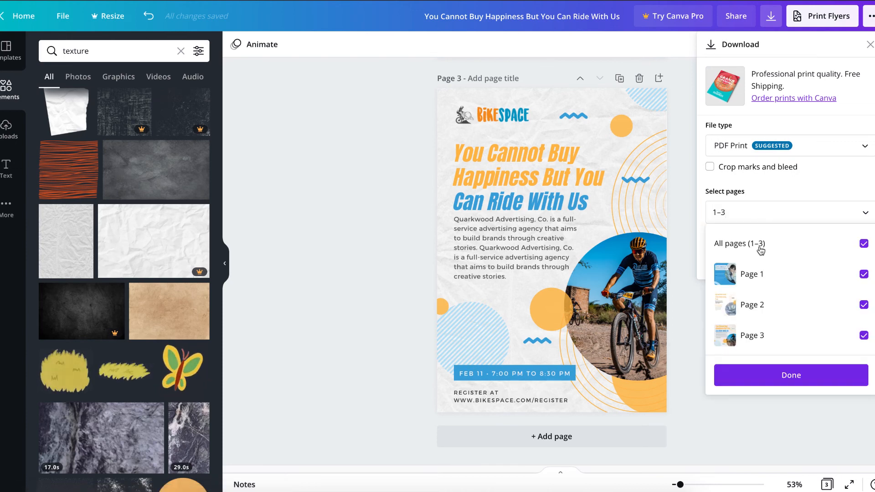
{"action": "left_click", "coordinate": [864, 244]}
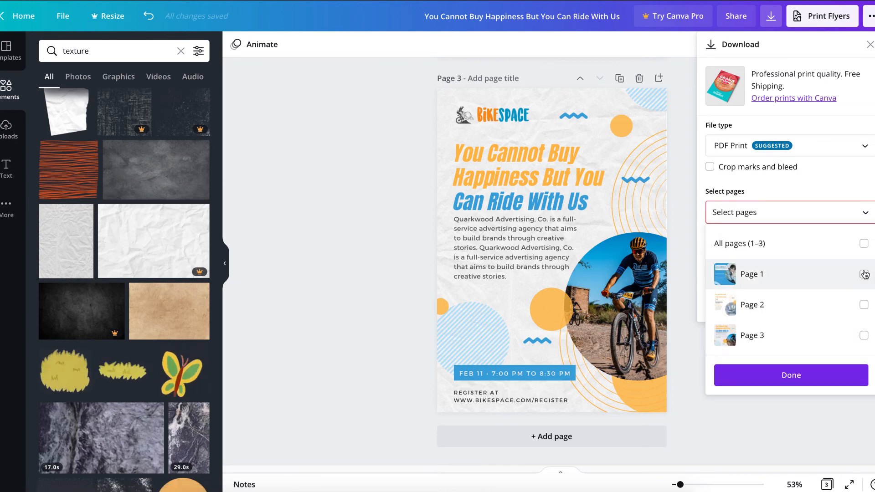
{"action": "left_click", "coordinate": [864, 336]}
{"action": "left_click", "coordinate": [778, 322]}
{"action": "left_click", "coordinate": [810, 268]}
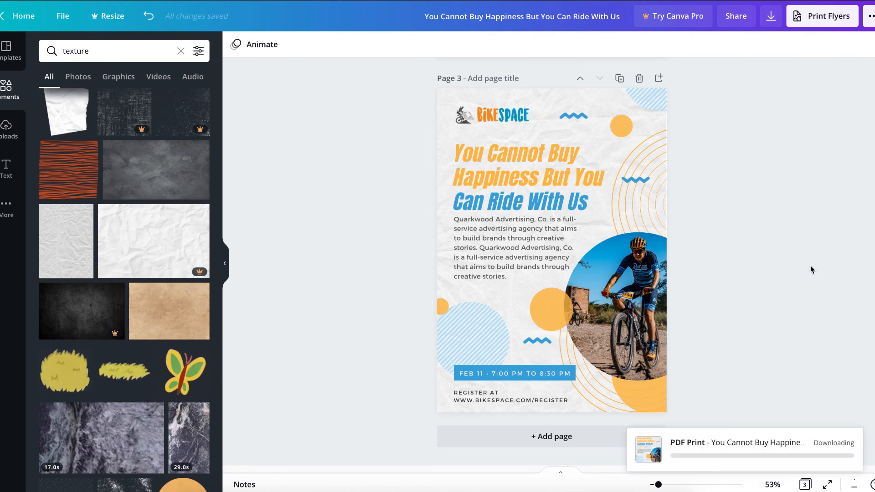